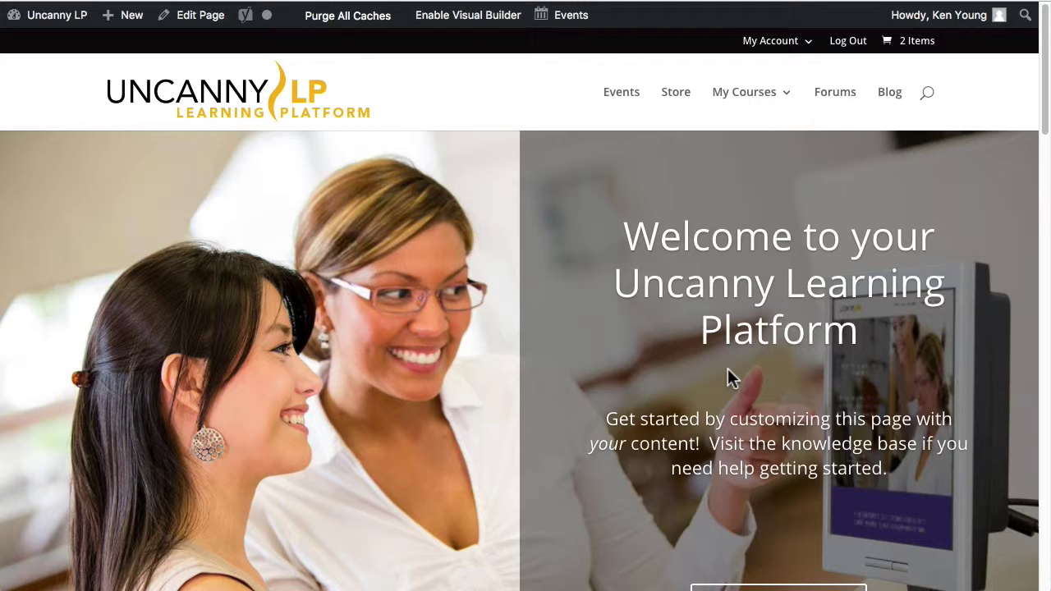
# Step: Go to My Courses, expand Course for Screencast and open the Editor Example Lesson
pyautogui.click(775, 181)
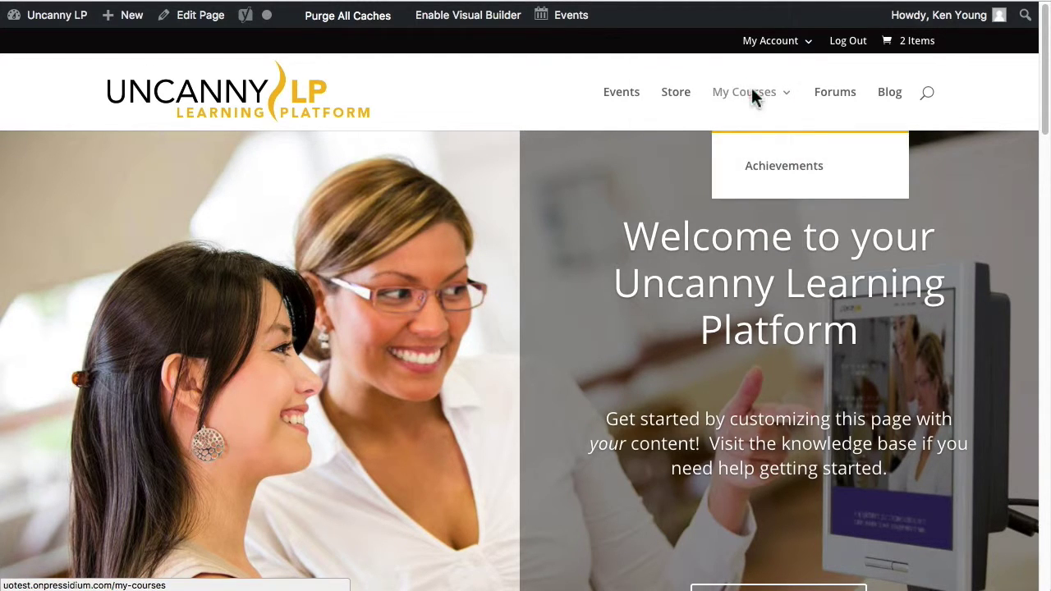
pyautogui.click(755, 100)
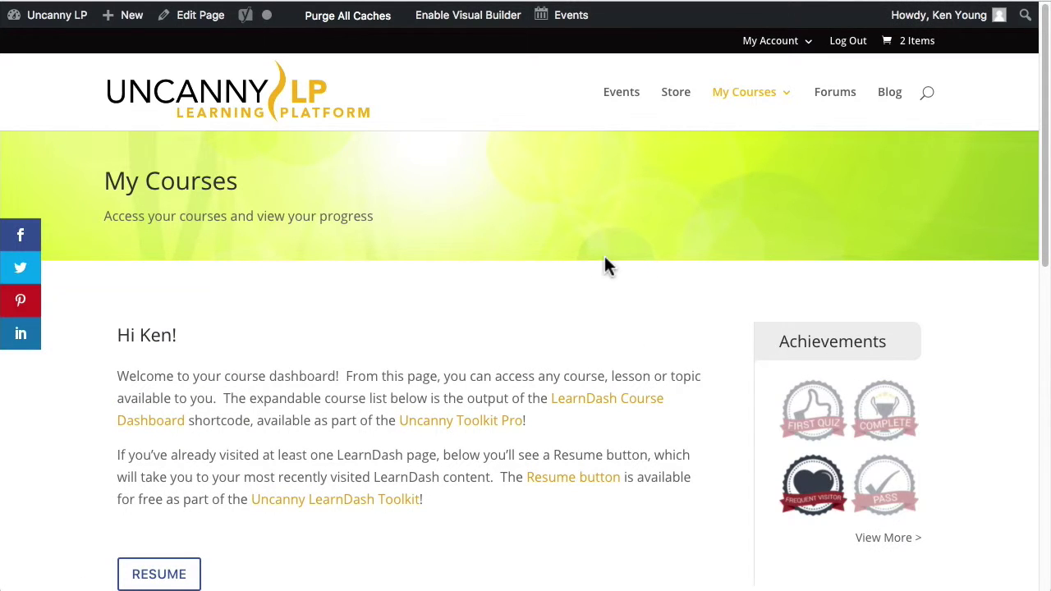
pyautogui.scroll(-3, 605, 265)
pyautogui.scroll(-3, 561, 389)
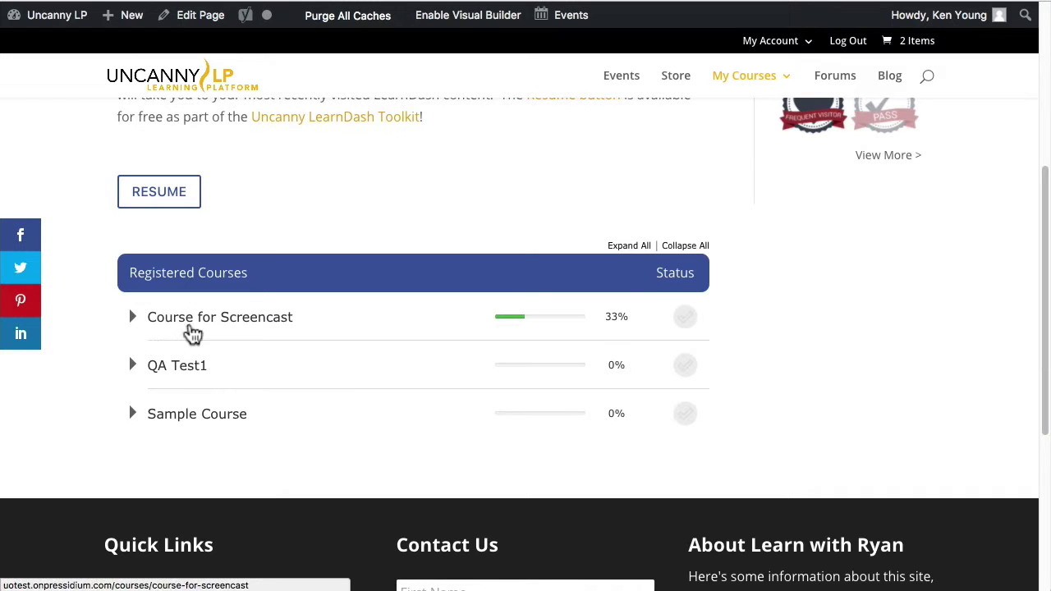
pyautogui.click(133, 319)
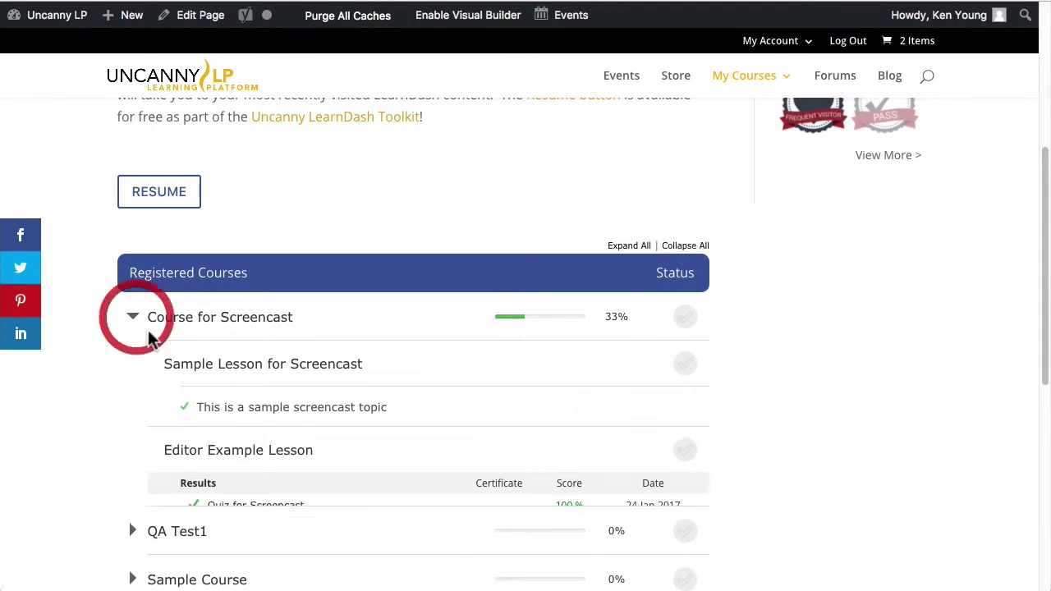
pyautogui.click(277, 450)
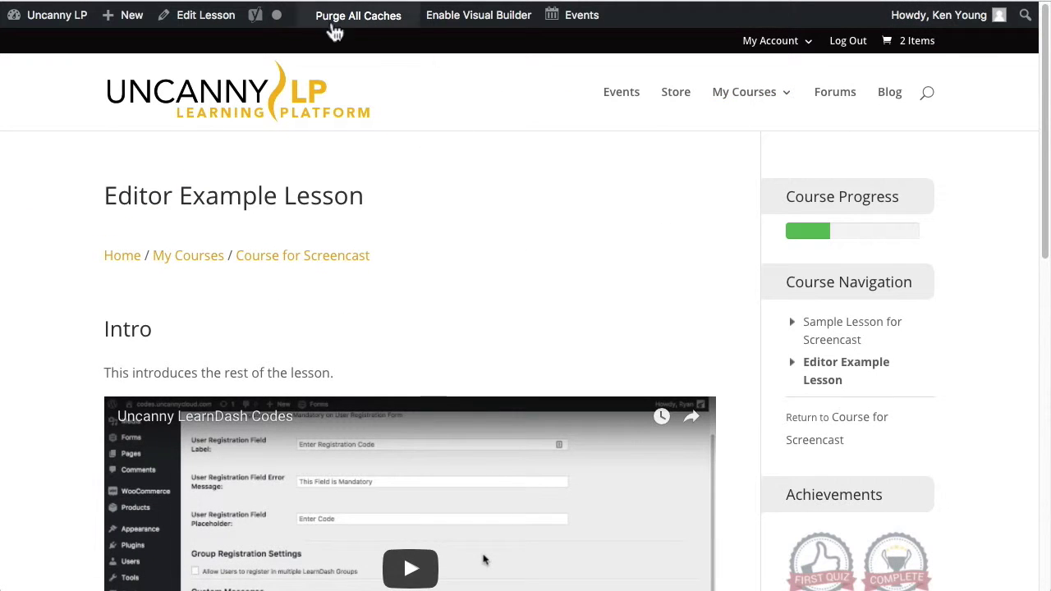
# Step: Open the Editor Example Lesson for editing and enable Upload Assignment in its lesson settings
pyautogui.click(223, 14)
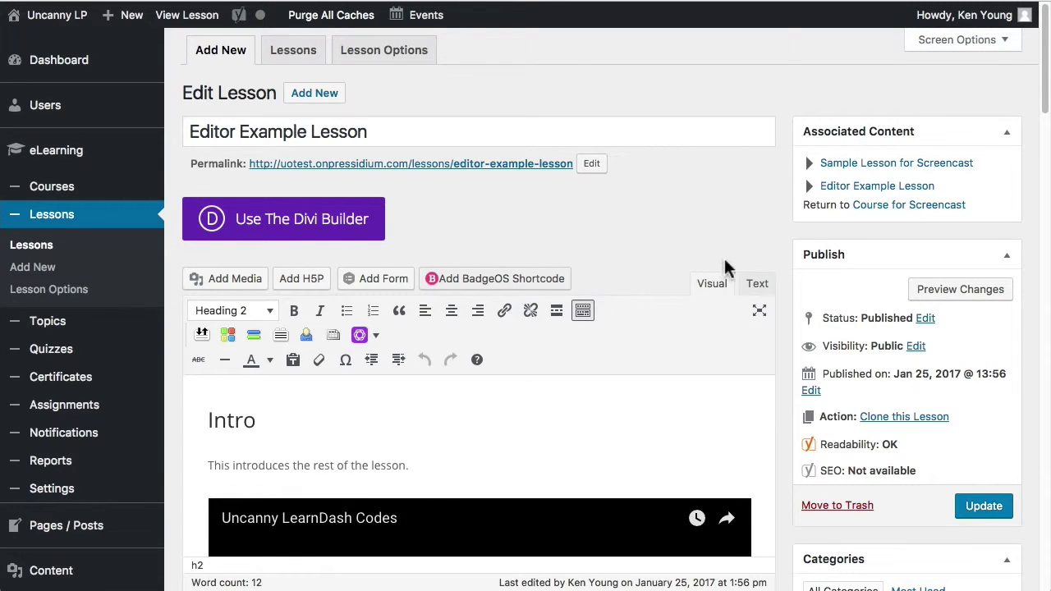
pyautogui.scroll(-10, 724, 267)
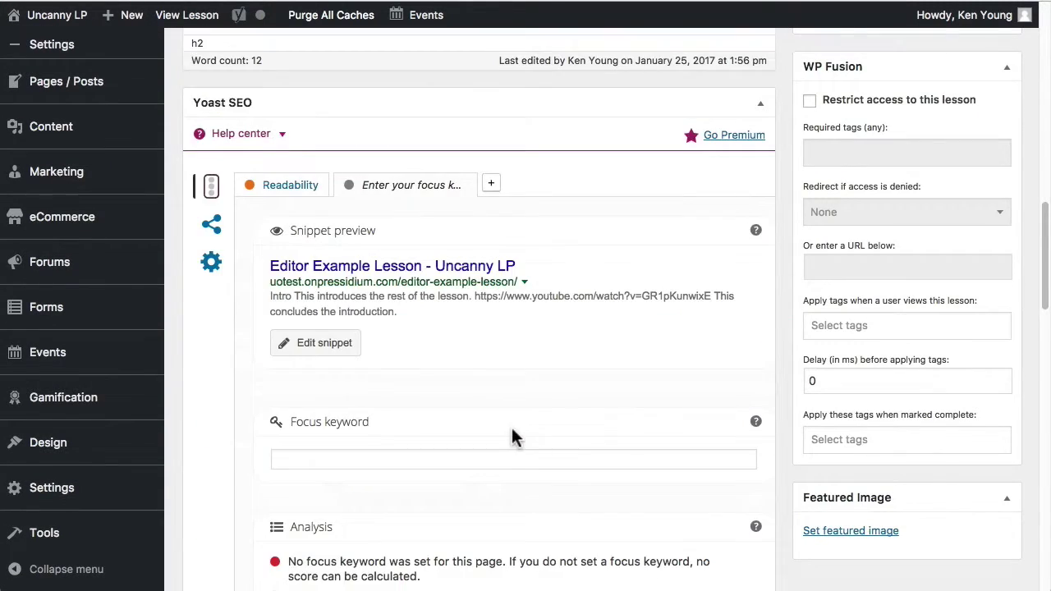
pyautogui.scroll(-10, 511, 429)
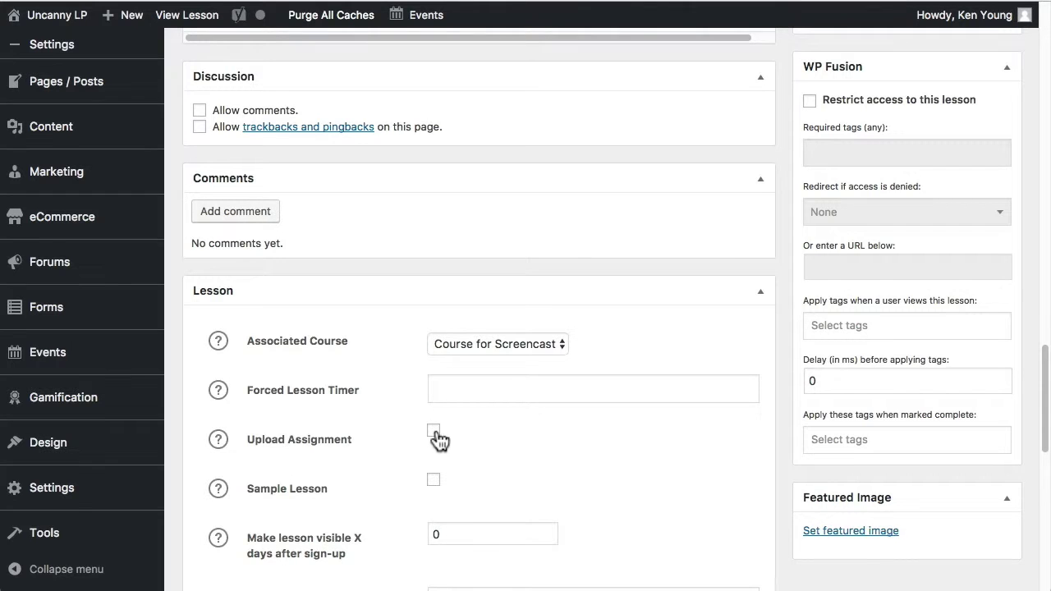
pyautogui.click(434, 432)
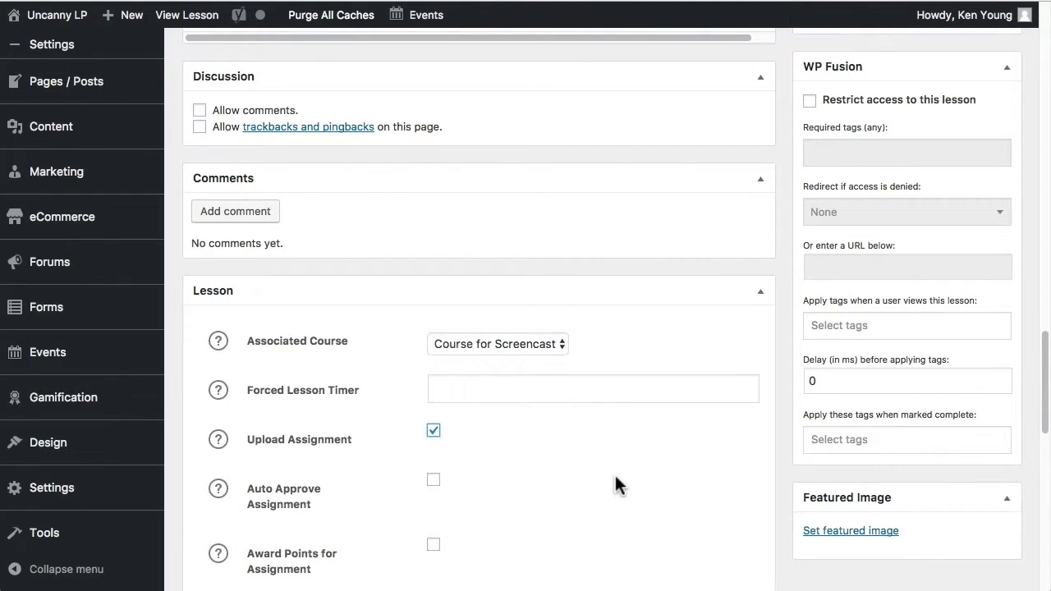
# Step: Show the help descriptions for the Auto Approve Assignment and Award Points for Assignment settings
pyautogui.scroll(-3, 615, 475)
pyautogui.scroll(-1, 507, 369)
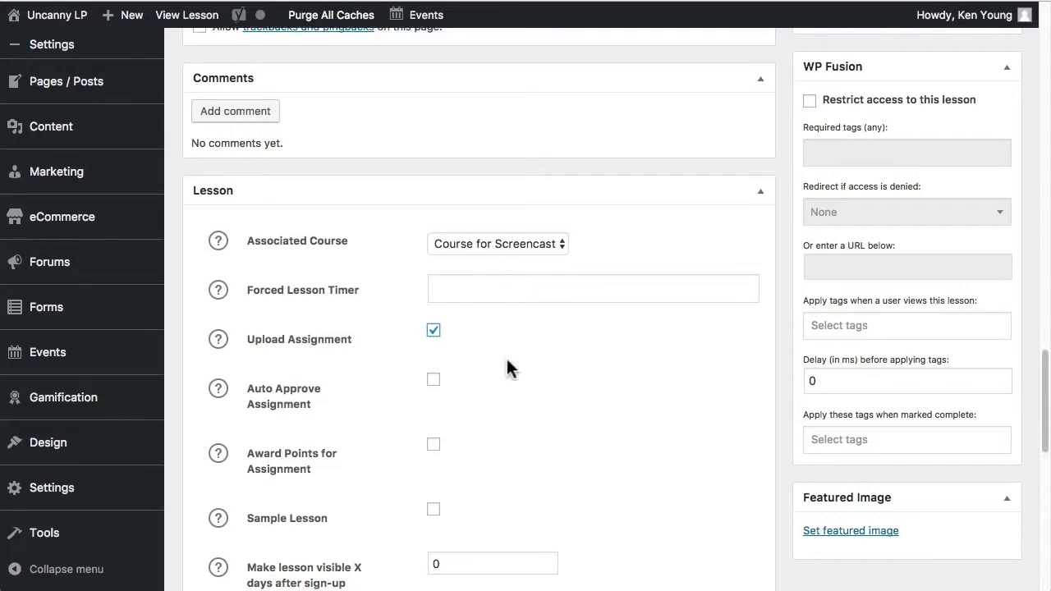
pyautogui.click(216, 368)
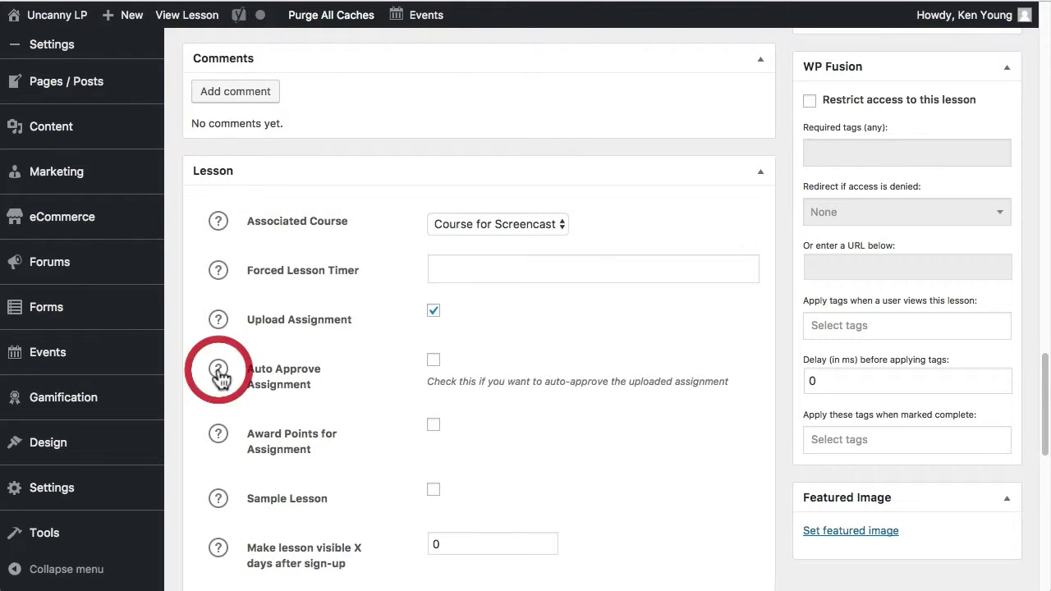
pyautogui.click(218, 434)
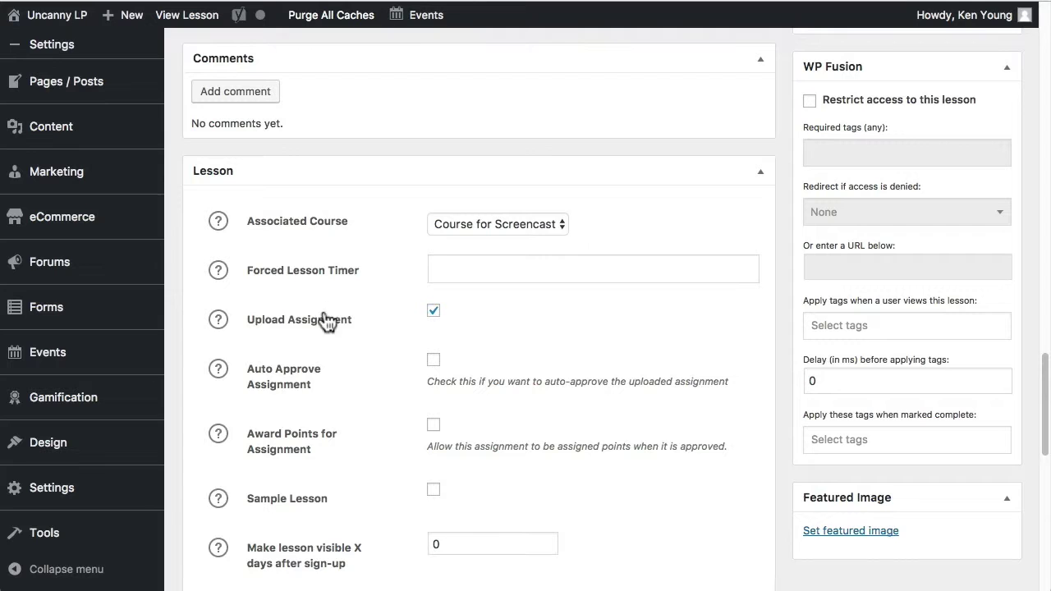
# Step: Enable Award Points for Assignment and set the number of points to 10
pyautogui.click(433, 424)
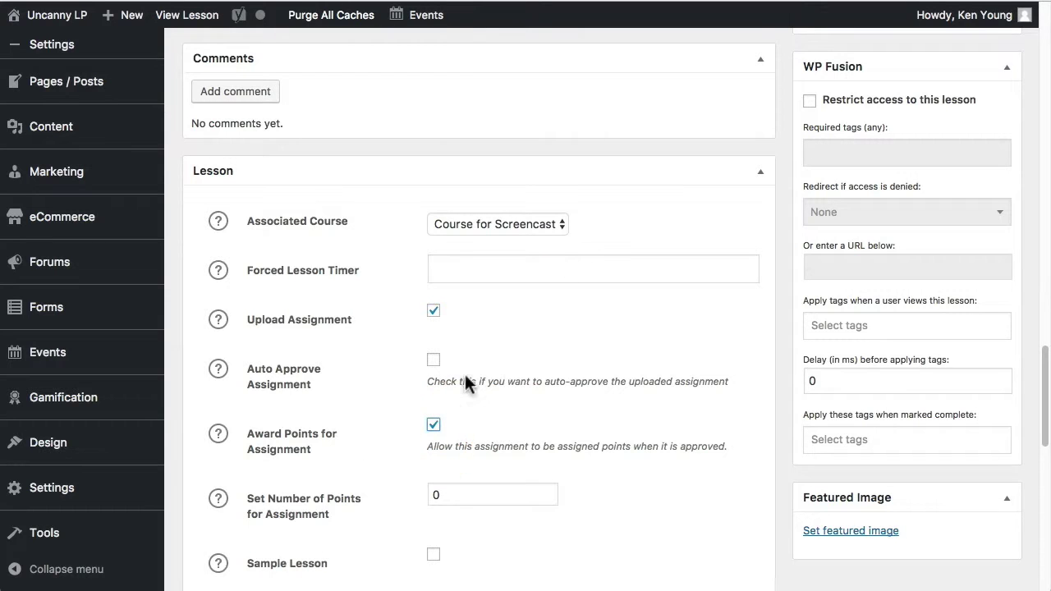
pyautogui.doubleClick(434, 495)
pyautogui.write('10')
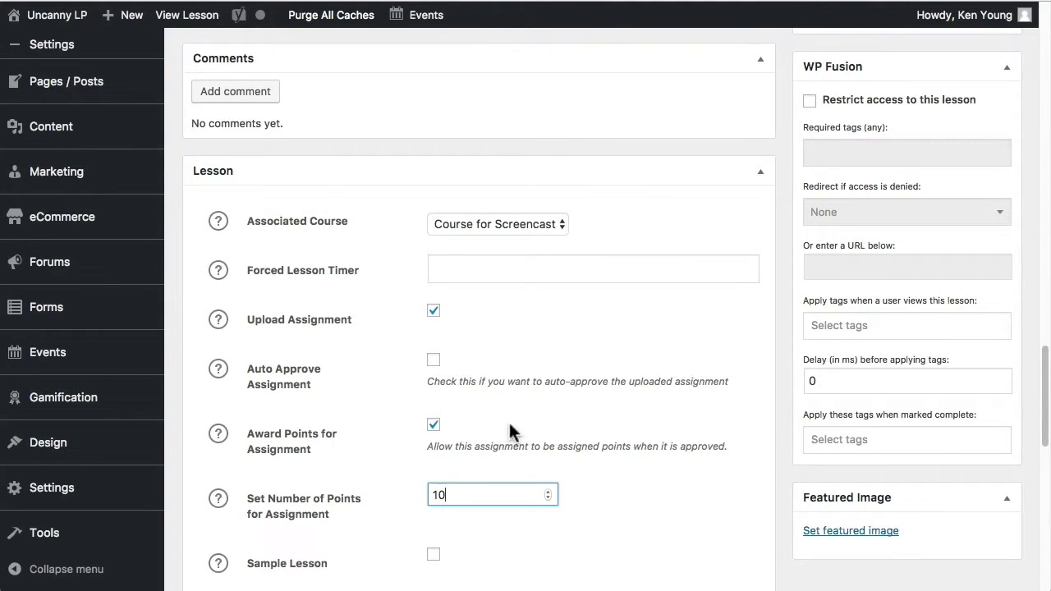
pyautogui.click(594, 482)
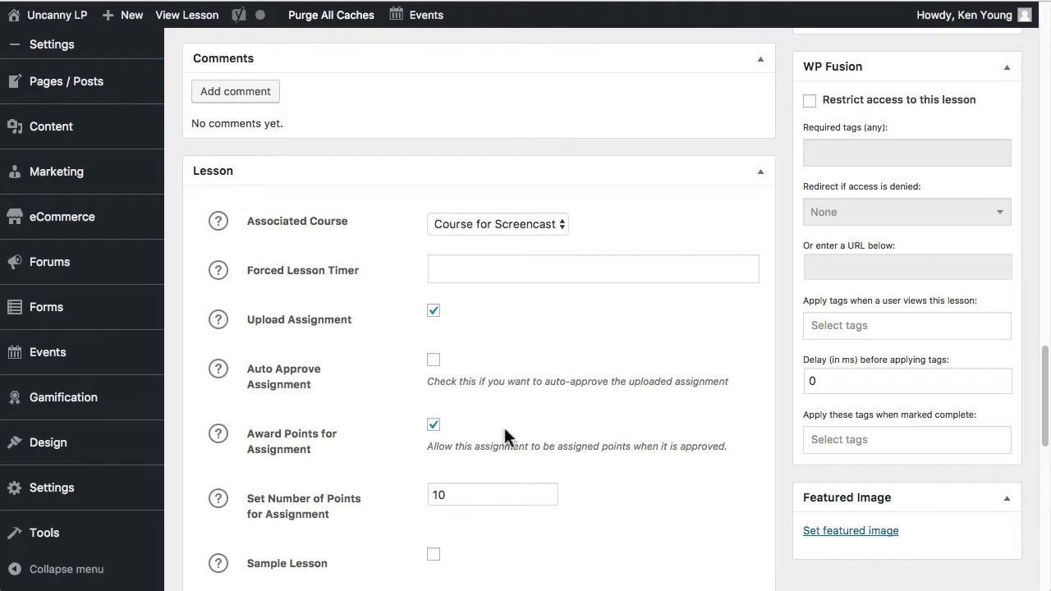
# Step: Review the lesson's assignment settings and update the published lesson to save them
pyautogui.scroll(1, 655, 455)
pyautogui.scroll(-1, 638, 457)
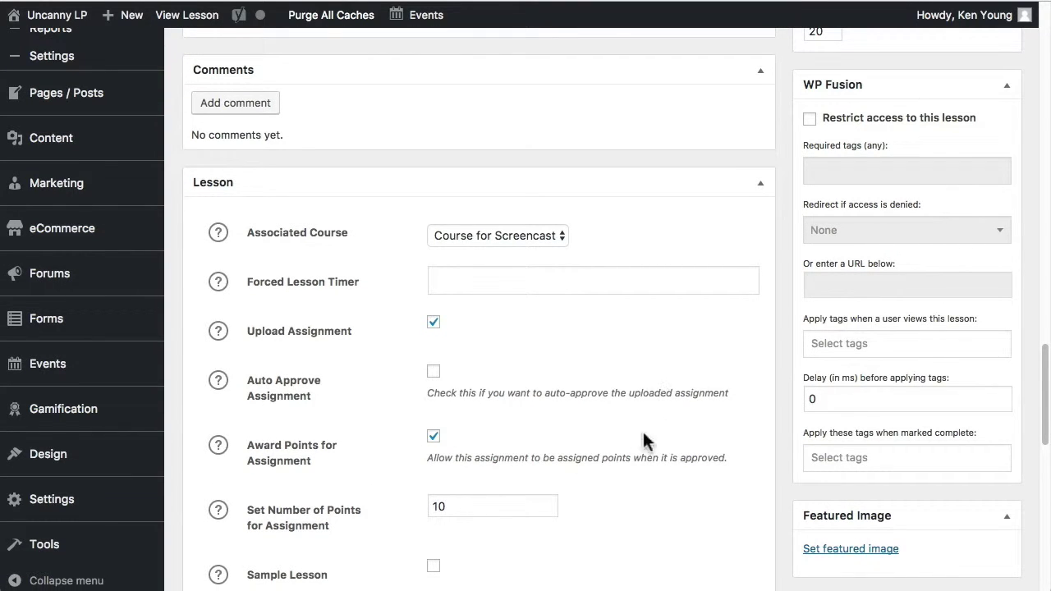
pyautogui.scroll(-2, 666, 431)
pyautogui.scroll(1, 663, 433)
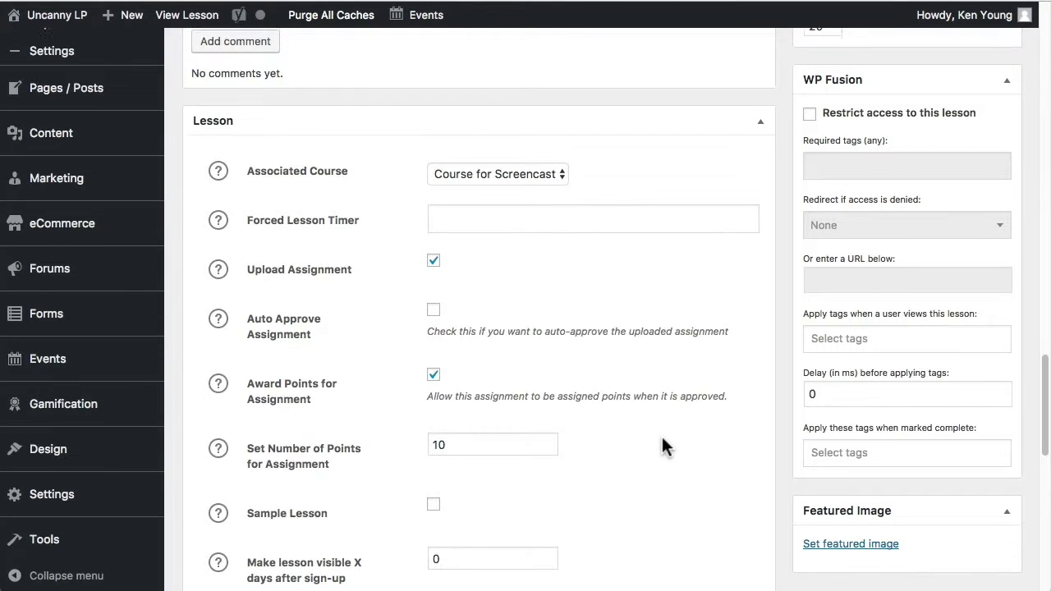
pyautogui.scroll(10, 661, 439)
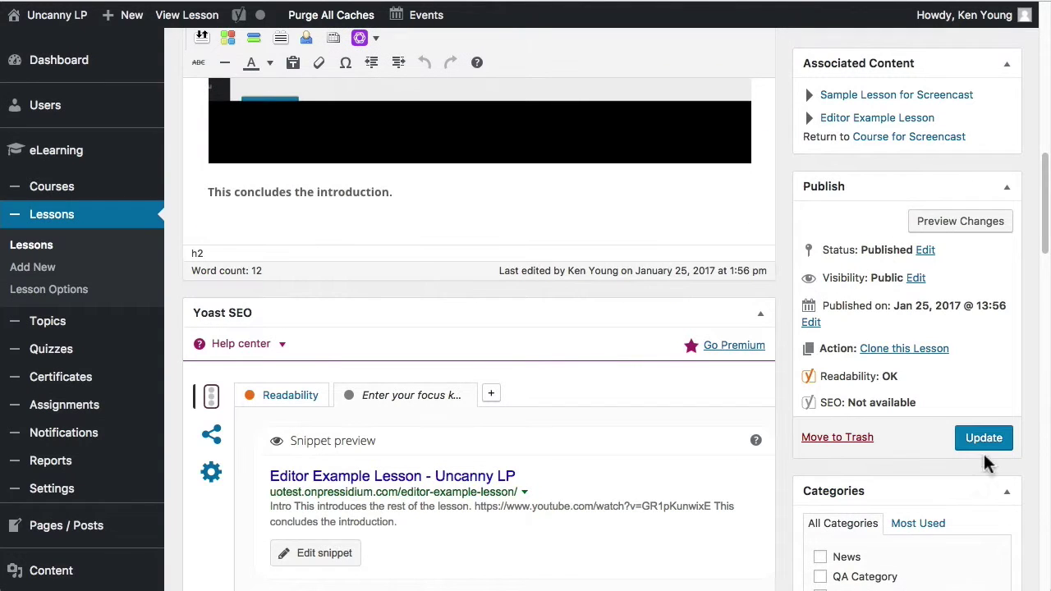
pyautogui.click(969, 444)
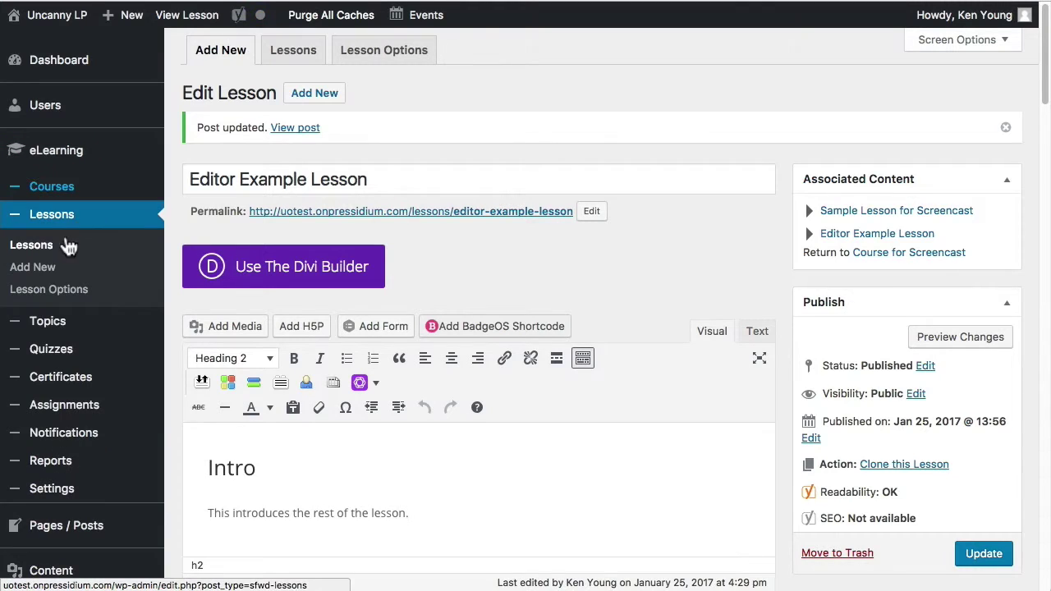
# Step: Open the associated Course for Screencast in the editor and look through its course settings
pyautogui.click(50, 105)
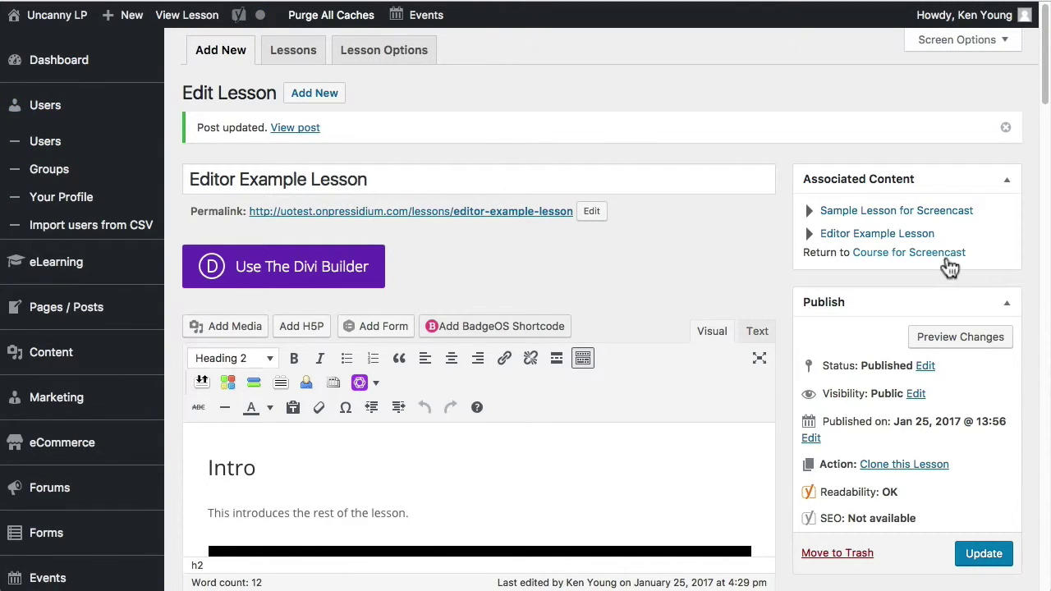
pyautogui.click(945, 257)
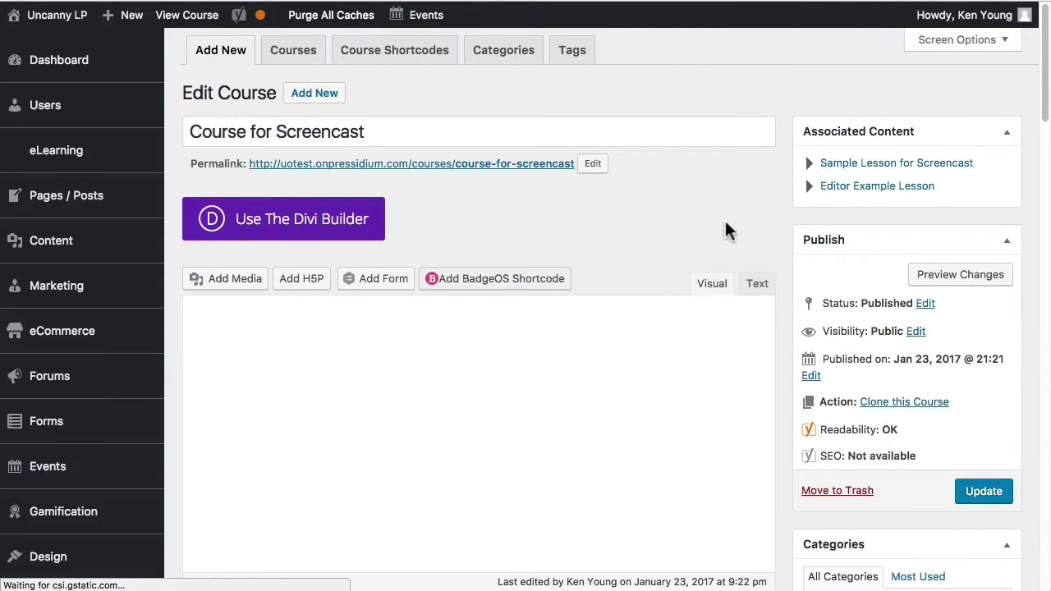
pyautogui.scroll(-5, 698, 408)
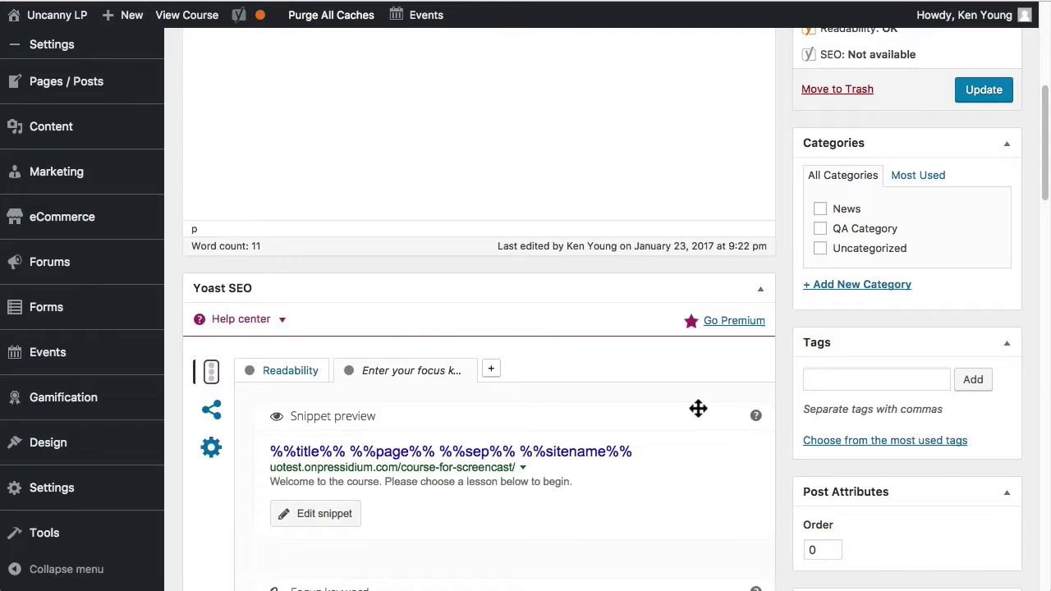
pyautogui.scroll(-10, 698, 408)
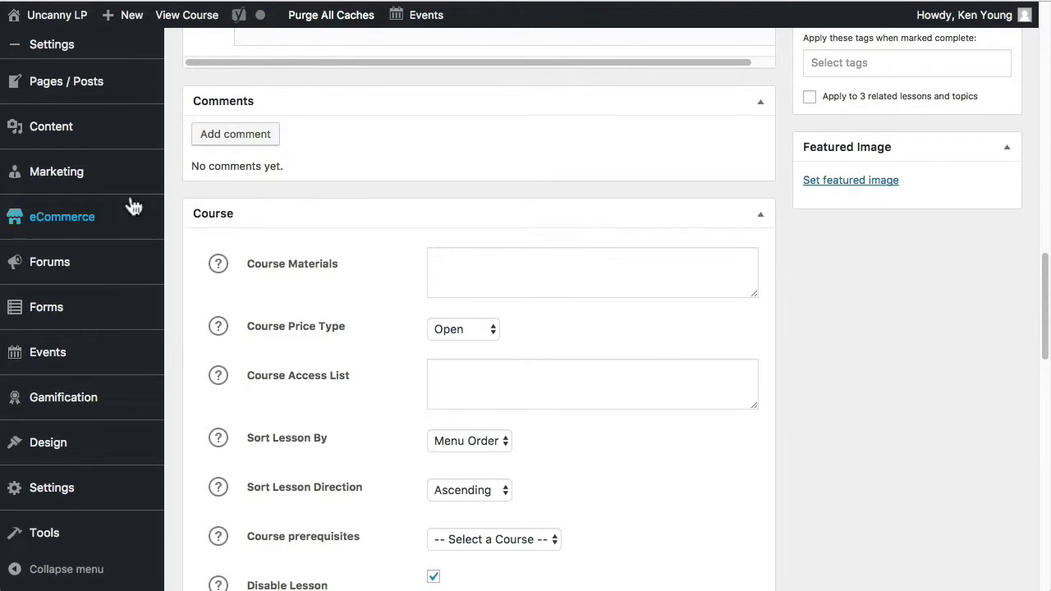
pyautogui.scroll(3, 115, 263)
pyautogui.scroll(3, 110, 279)
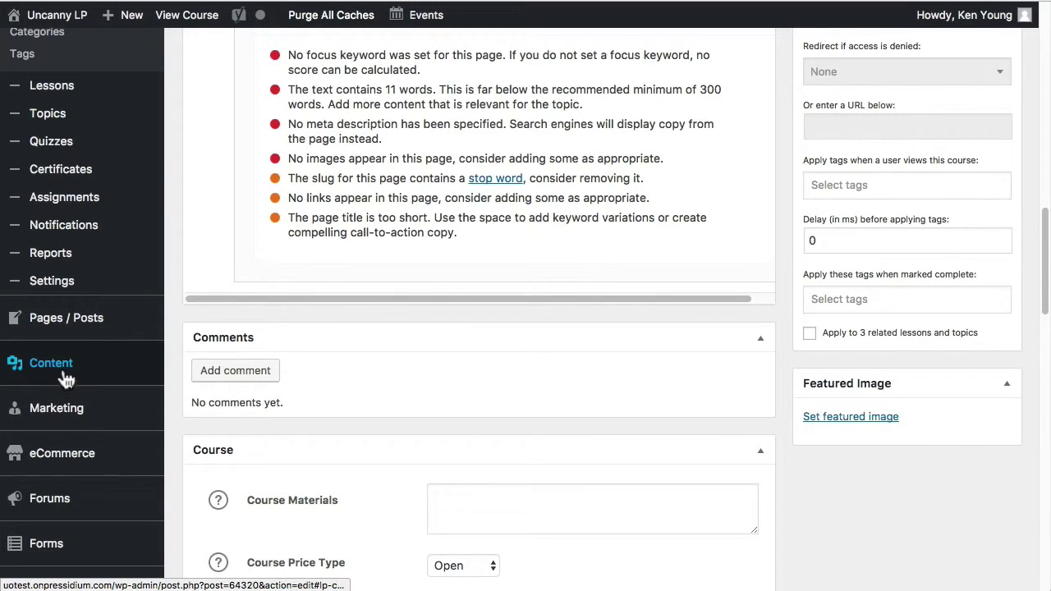
pyautogui.scroll(6, 74, 259)
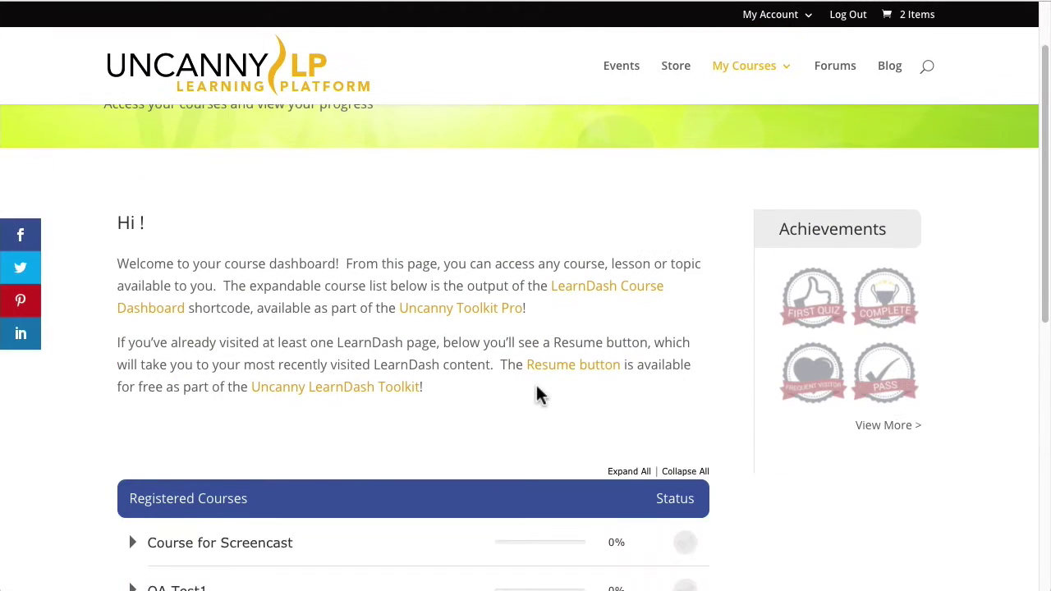
# Step: In the learner's course dashboard, expand Course for Screencast and open the Editor Example Lesson
pyautogui.click(132, 476)
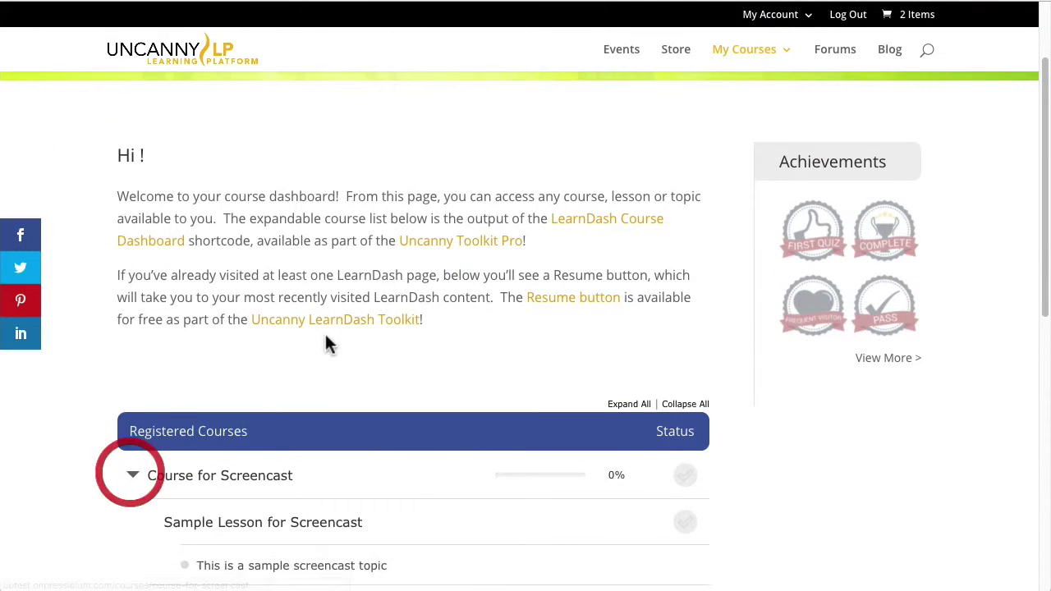
pyautogui.scroll(-2, 345, 324)
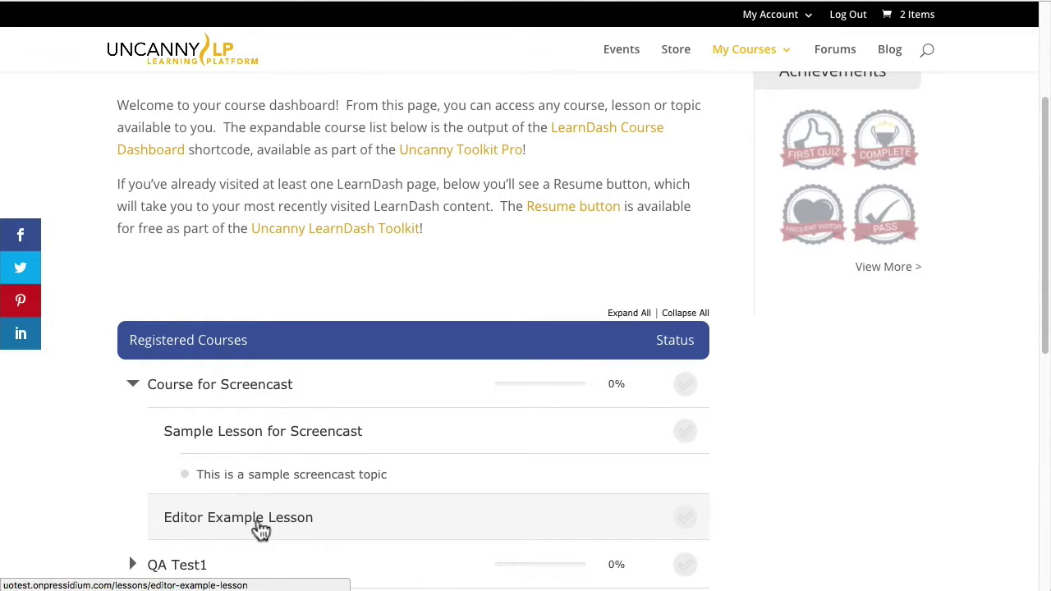
pyautogui.click(307, 500)
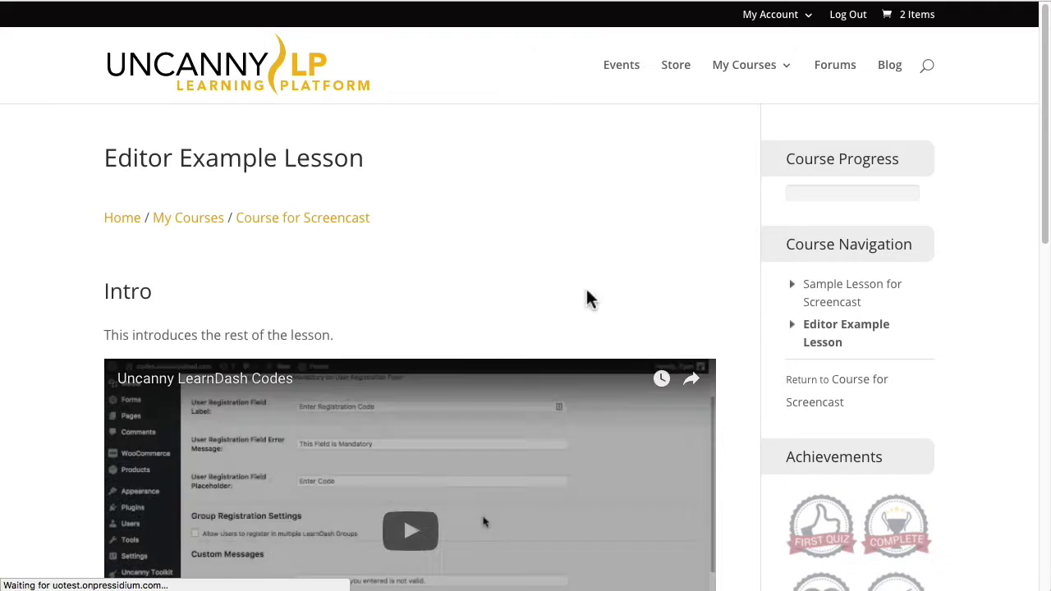
# Step: Upload Depositphotos_68972119_original.jpg from Downloads as the lesson's assignment and highlight its Points Awarded line
pyautogui.scroll(-4, 577, 272)
pyautogui.scroll(-2, 575, 505)
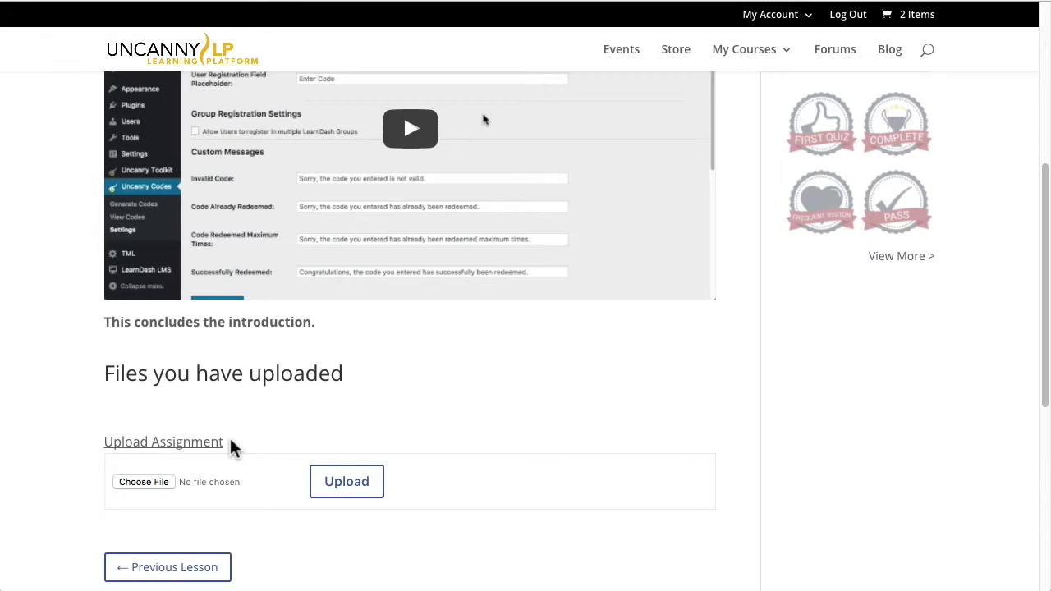
pyautogui.click(347, 482)
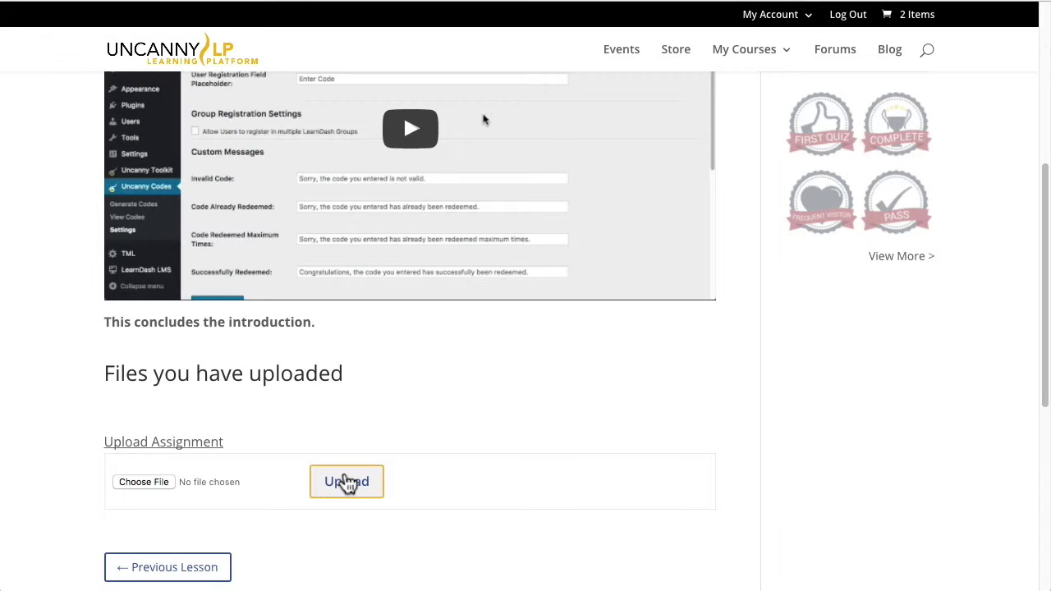
pyautogui.click(136, 480)
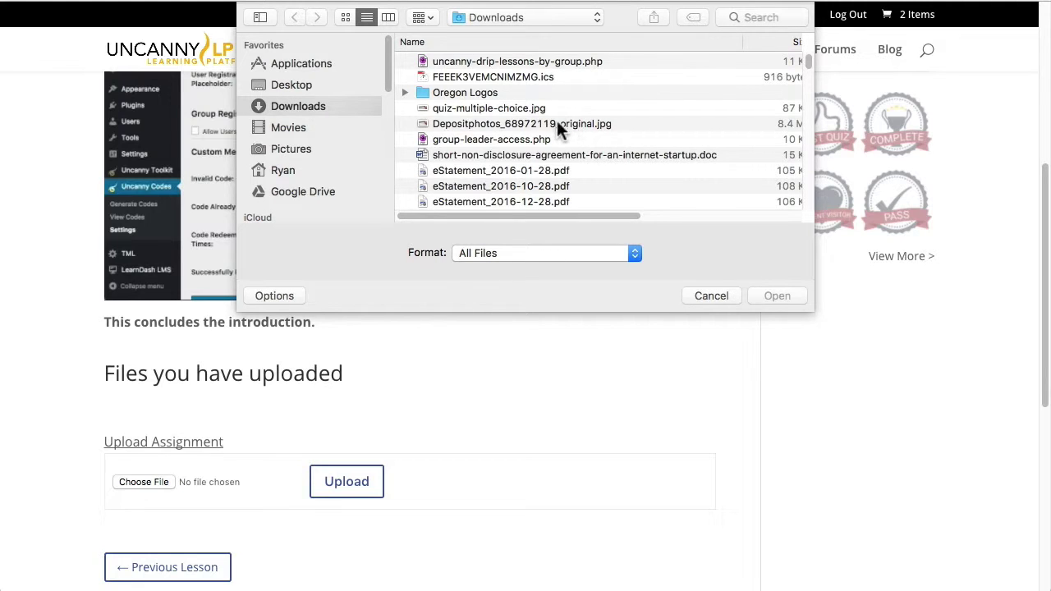
pyautogui.click(511, 123)
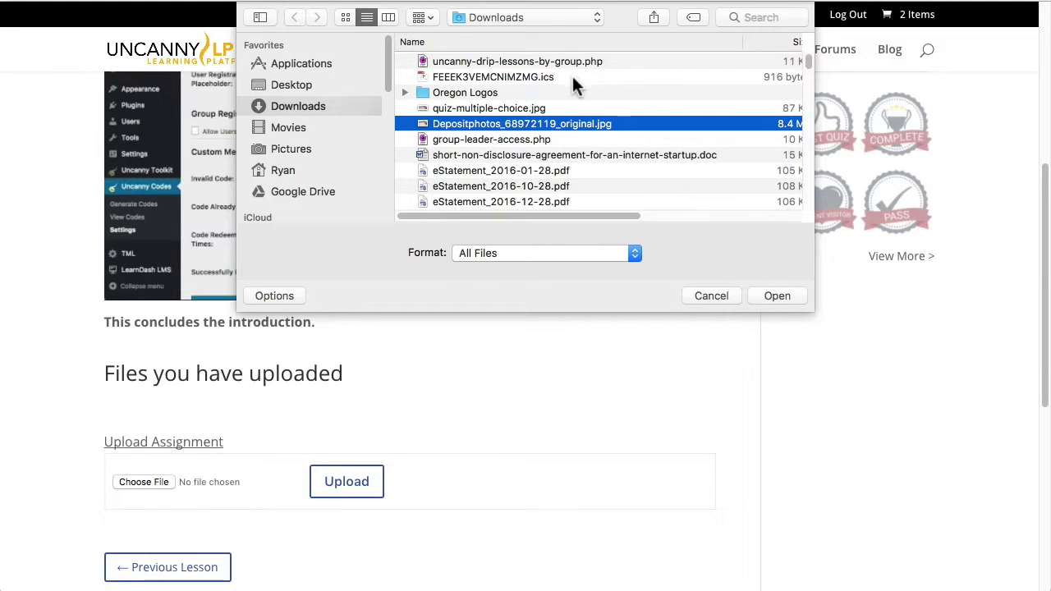
pyautogui.click(776, 296)
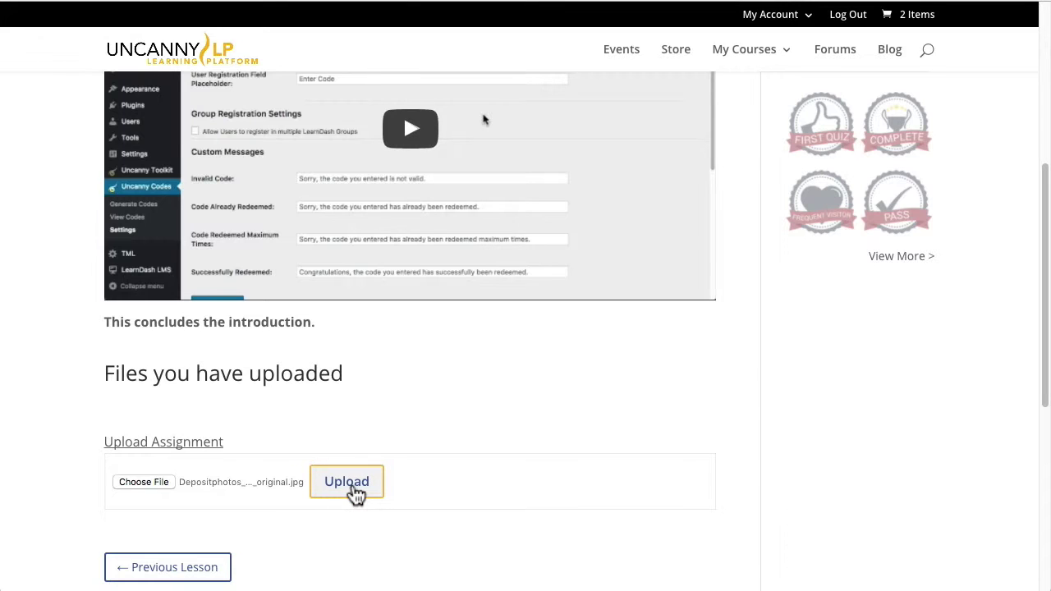
pyautogui.click(354, 491)
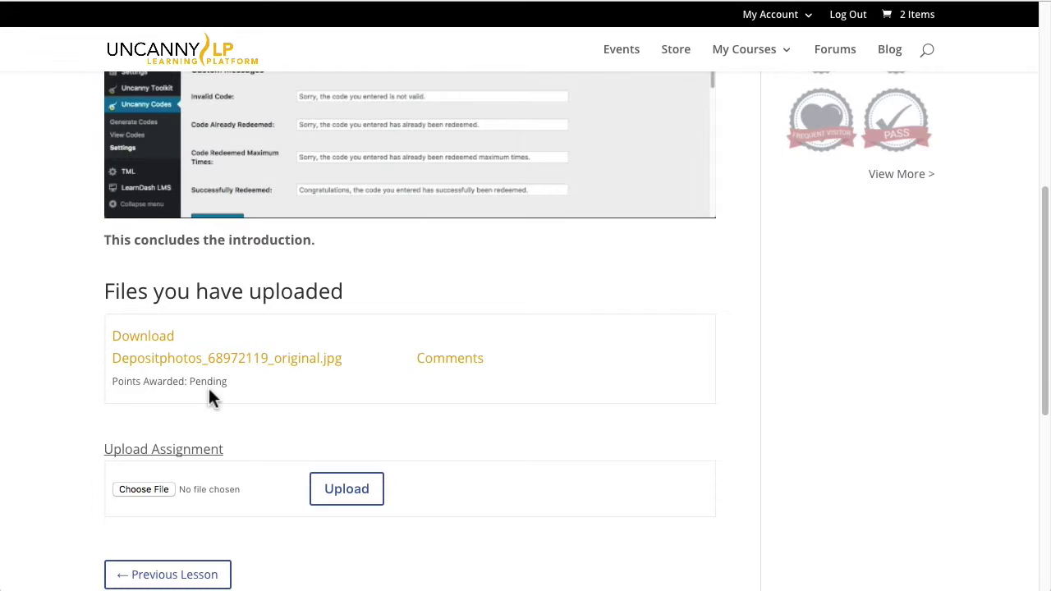
pyautogui.moveTo(113, 380); pyautogui.dragTo(228, 381)
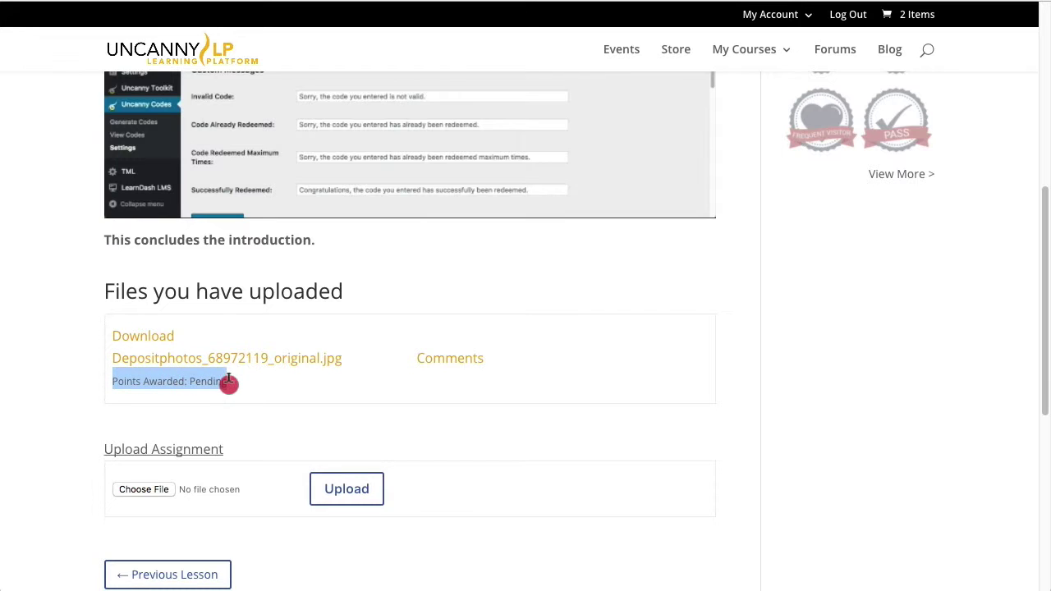
# Step: Look over the whole Editor Example Lesson page, including the uploaded files section and the area below it
pyautogui.click(429, 399)
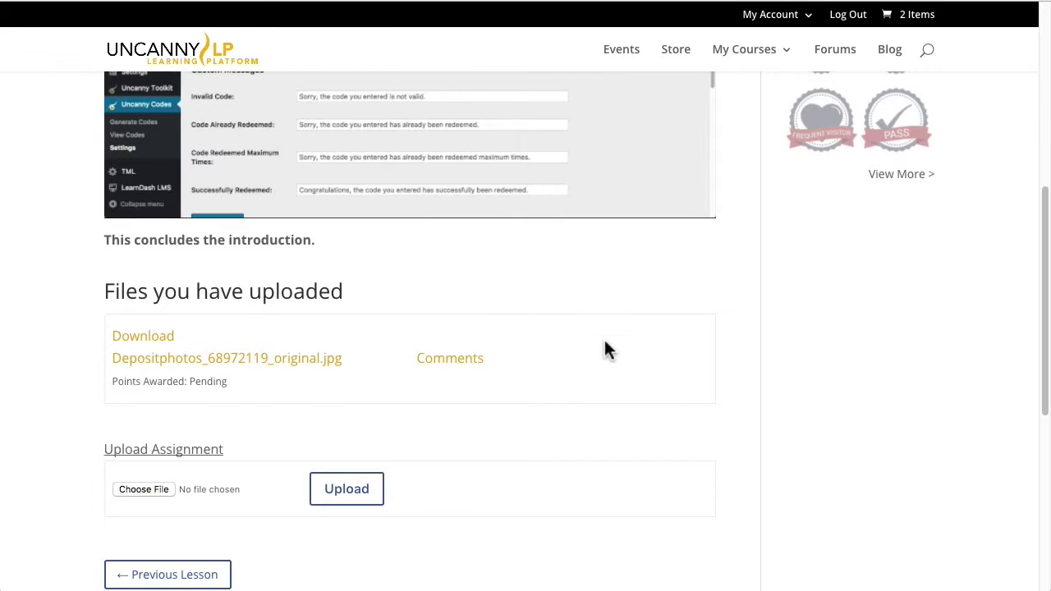
pyautogui.scroll(-2, 563, 413)
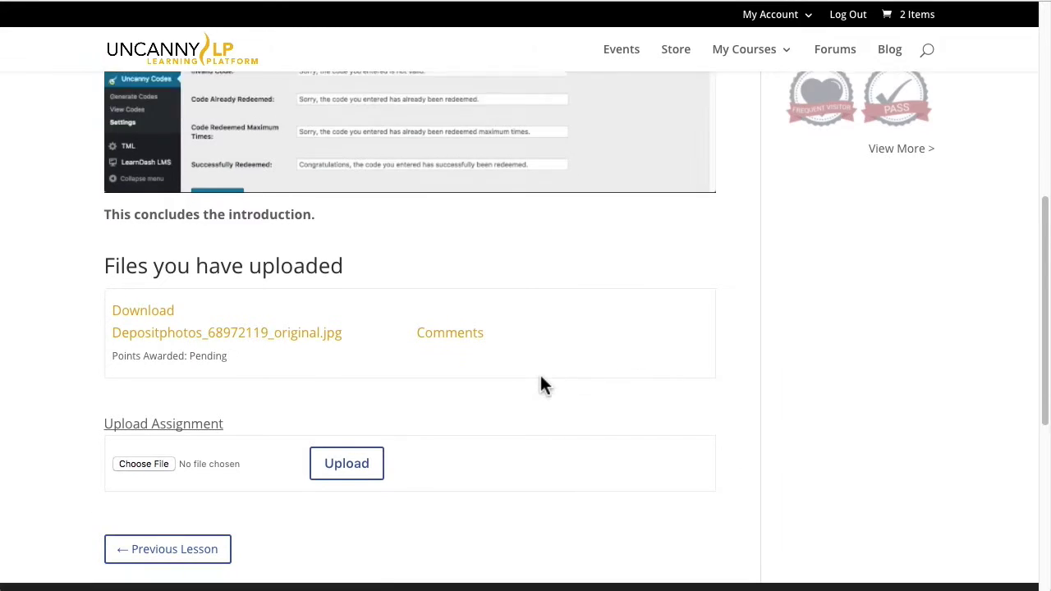
pyautogui.scroll(3, 509, 459)
pyautogui.scroll(6, 533, 471)
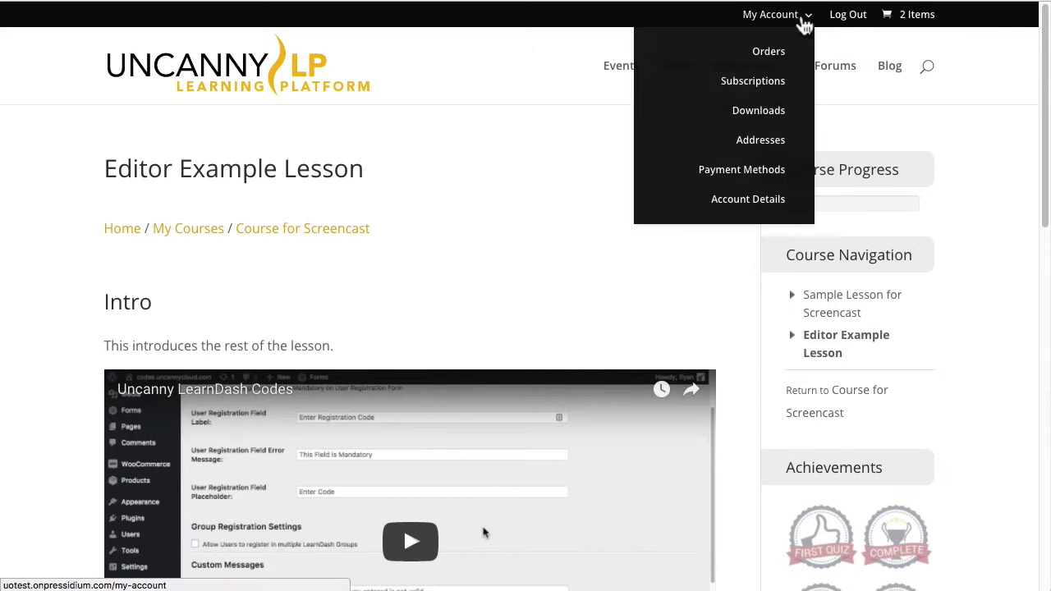
pyautogui.scroll(-15, 610, 239)
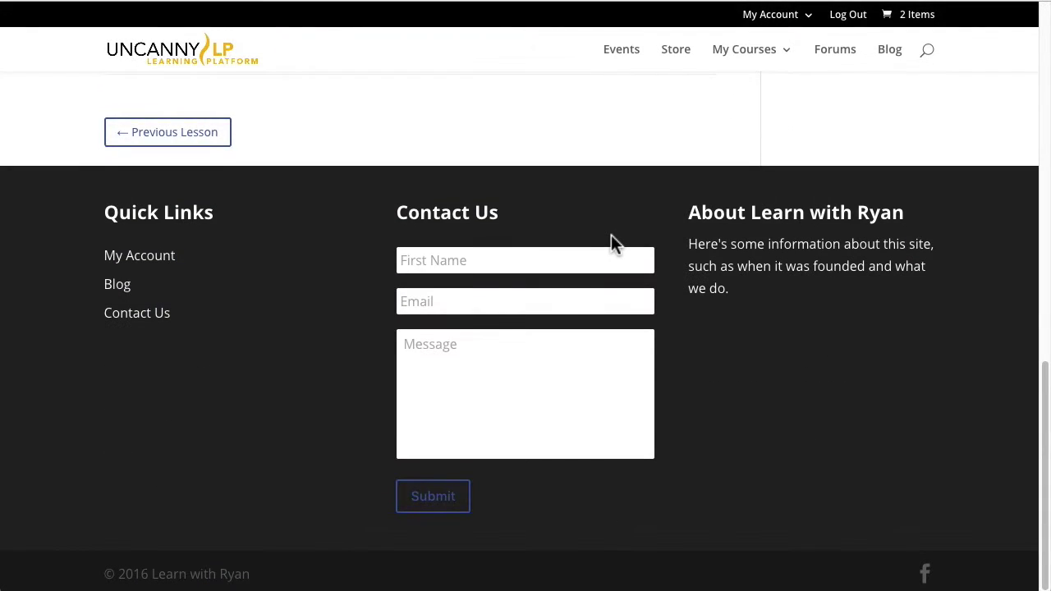
pyautogui.scroll(10, 615, 244)
pyautogui.scroll(5, 613, 246)
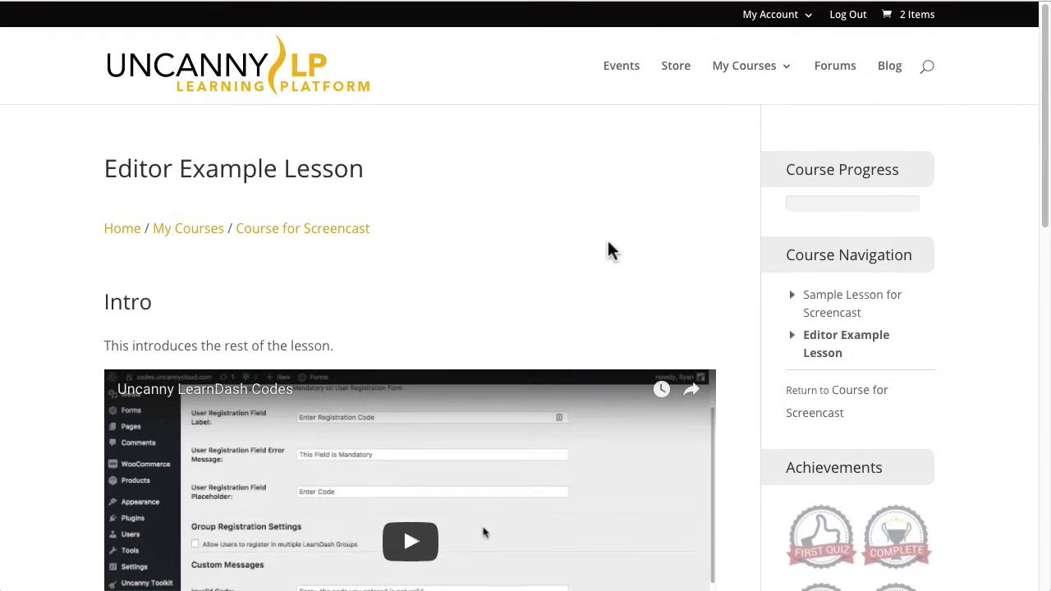
# Step: Log out of the learner account and open the eLearning assignments list in the admin area
pyautogui.click(854, 18)
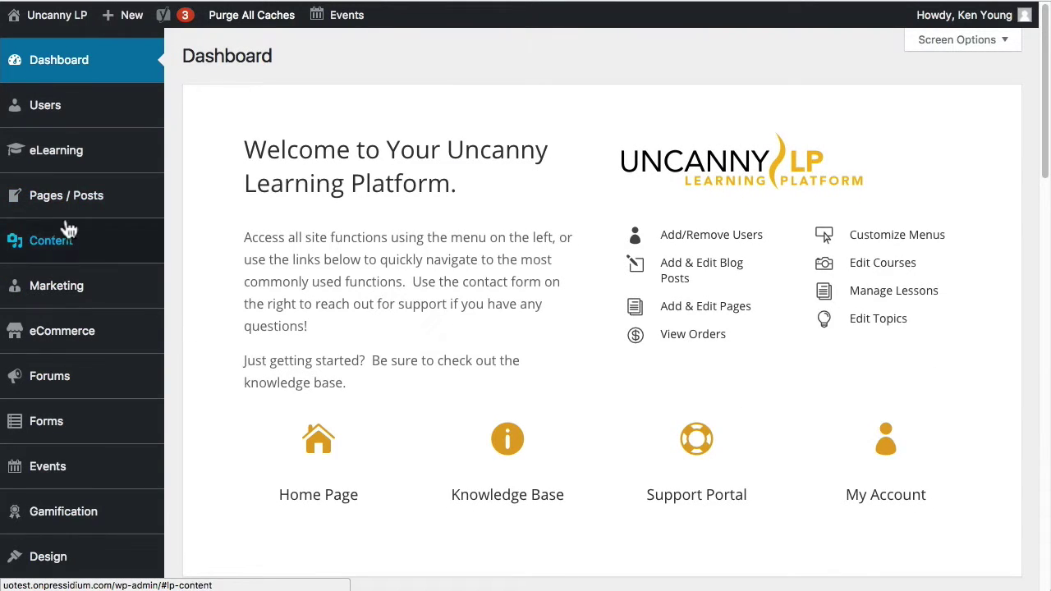
pyautogui.click(67, 158)
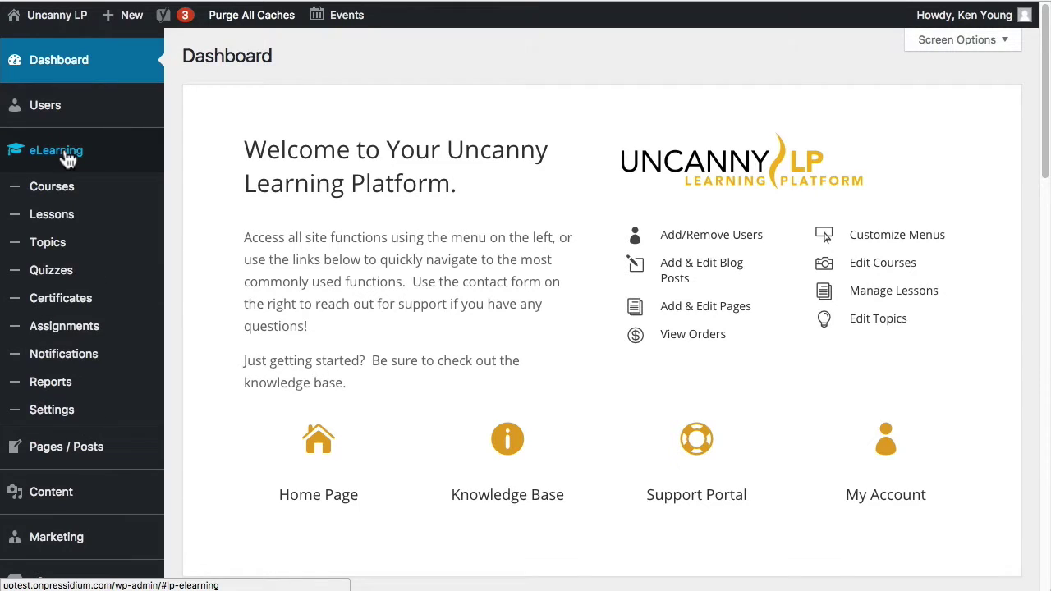
pyautogui.click(119, 358)
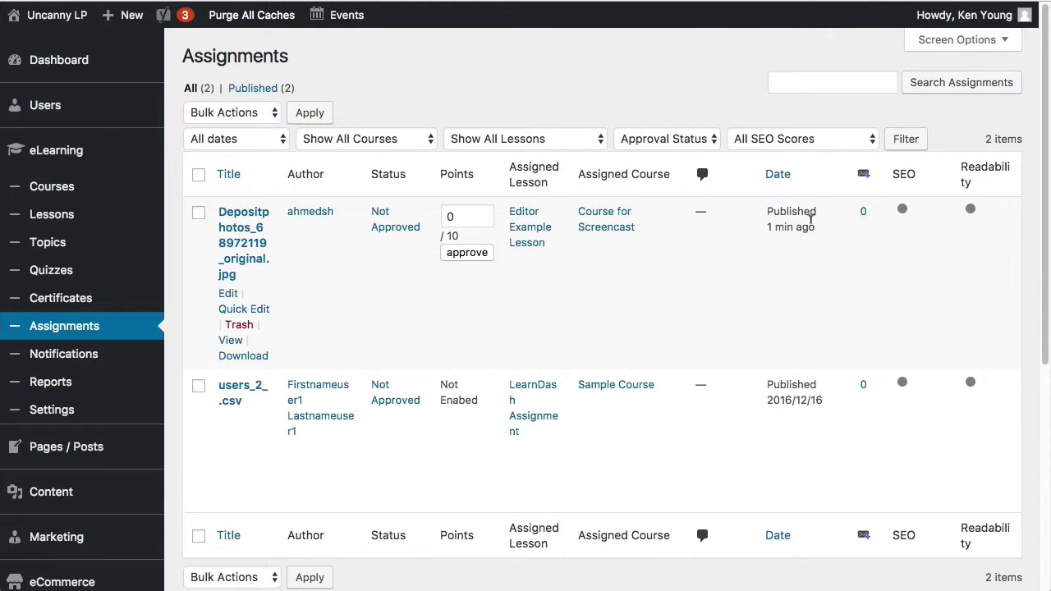
# Step: Highlight the maximum points for Depositphotos_68972119_original.jpg, view the assignment's public page, and return to the assignments list
pyautogui.moveTo(481, 236); pyautogui.dragTo(442, 234)
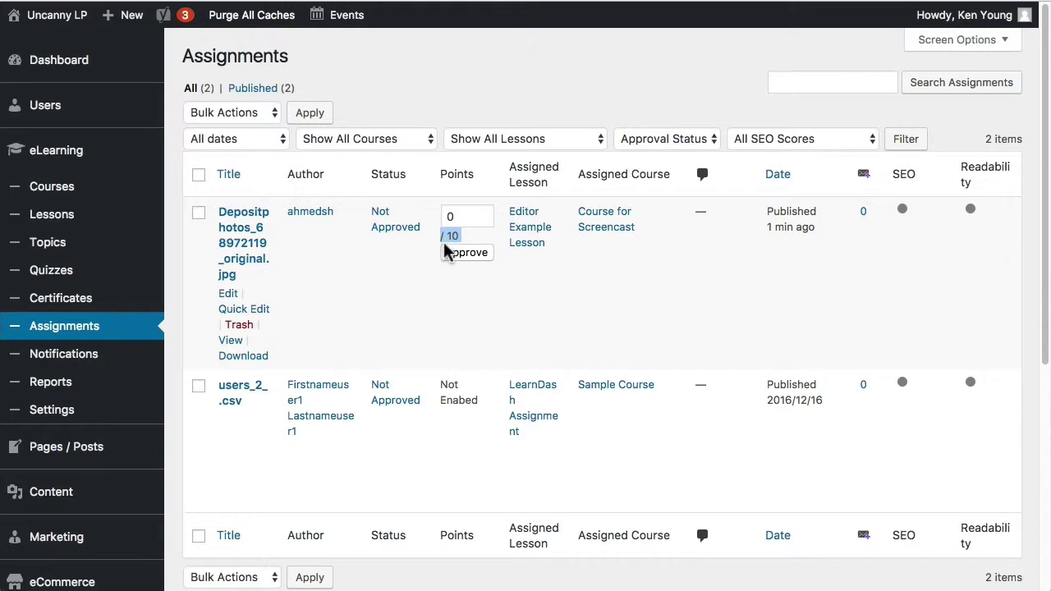
pyautogui.click(365, 310)
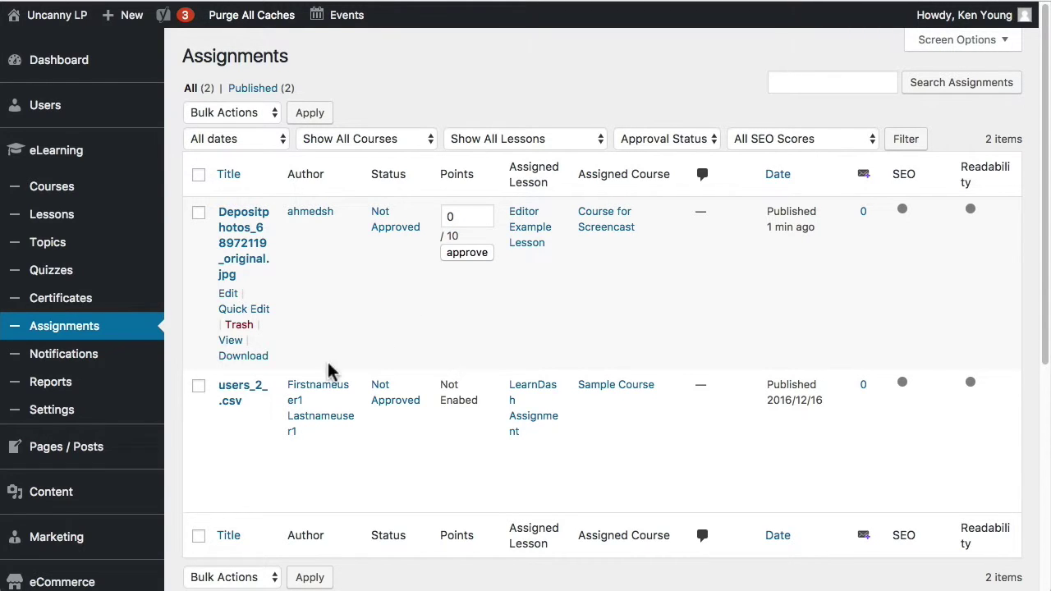
pyautogui.click(233, 345)
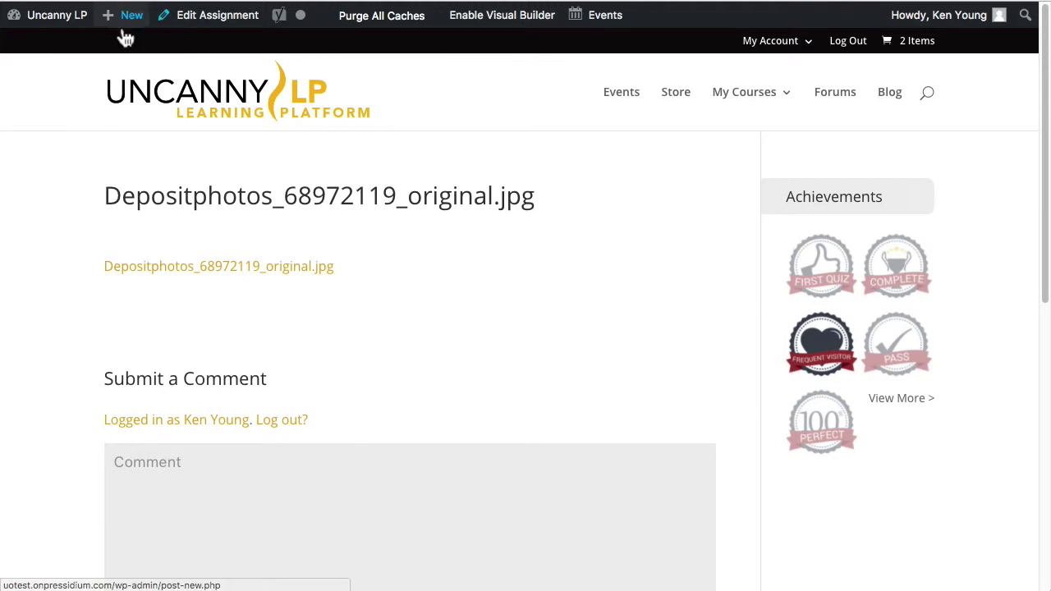
pyautogui.hotkey('alt', 'Left')
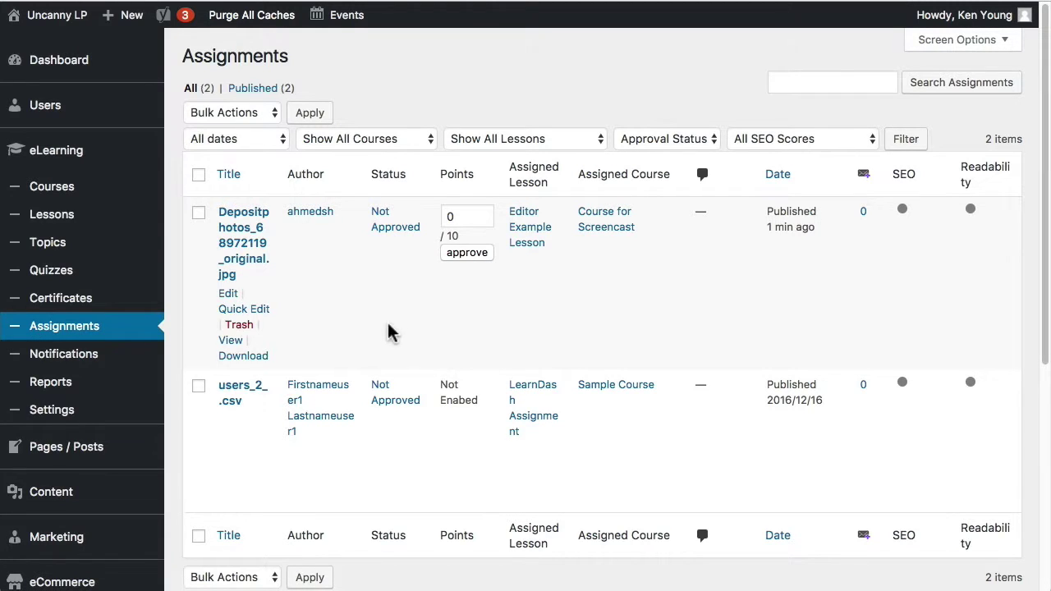
# Step: Open the Depositphotos_68972119_original.jpg assignment for editing and look through its sections
pyautogui.moveTo(300, 258)
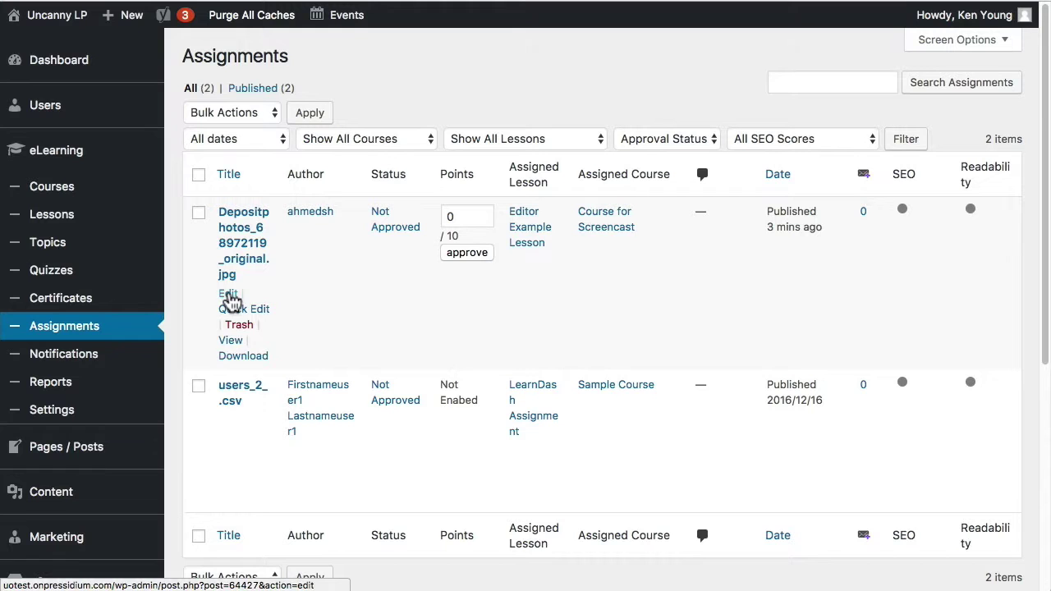
pyautogui.click(230, 296)
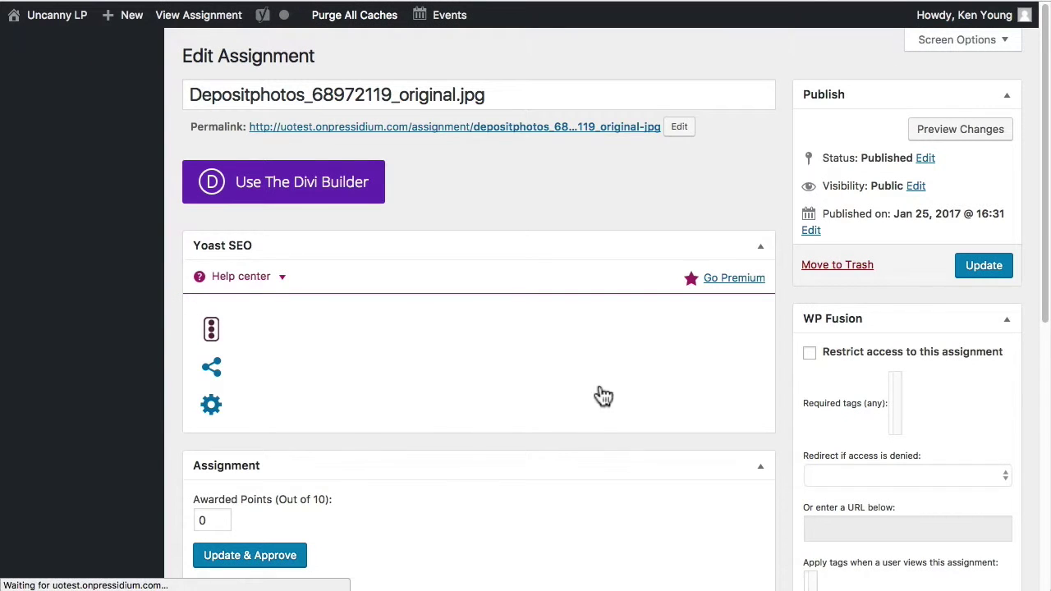
pyautogui.scroll(-10, 600, 370)
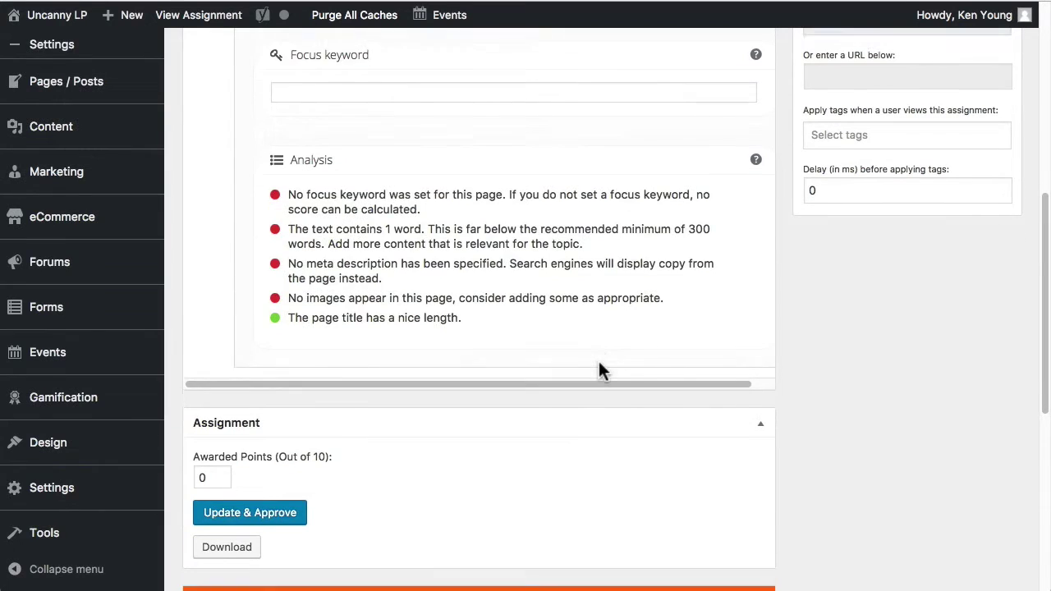
pyautogui.scroll(10, 598, 359)
pyautogui.scroll(-10, 605, 366)
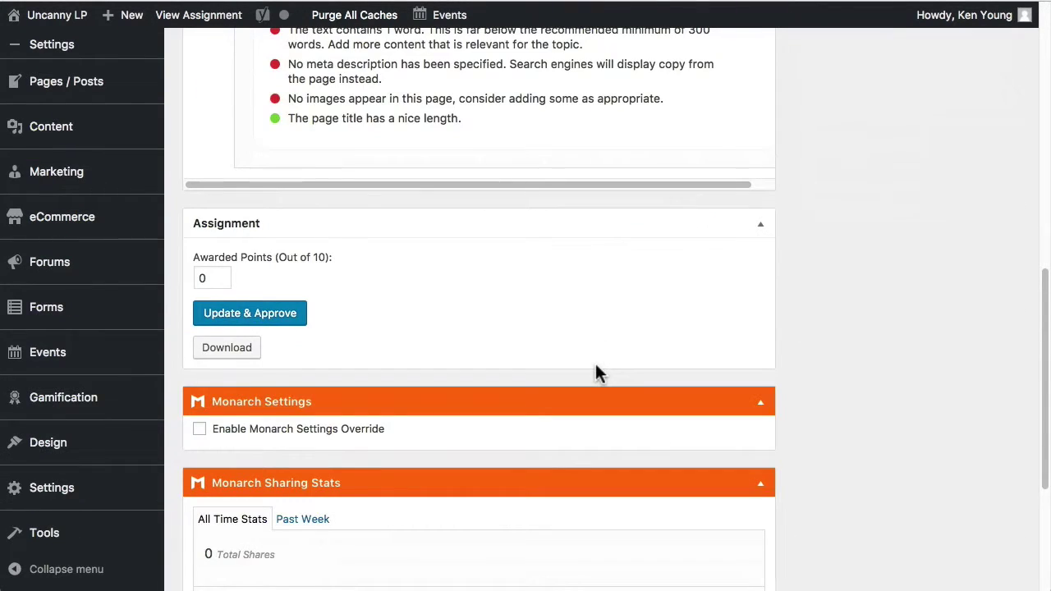
pyautogui.scroll(10, 595, 369)
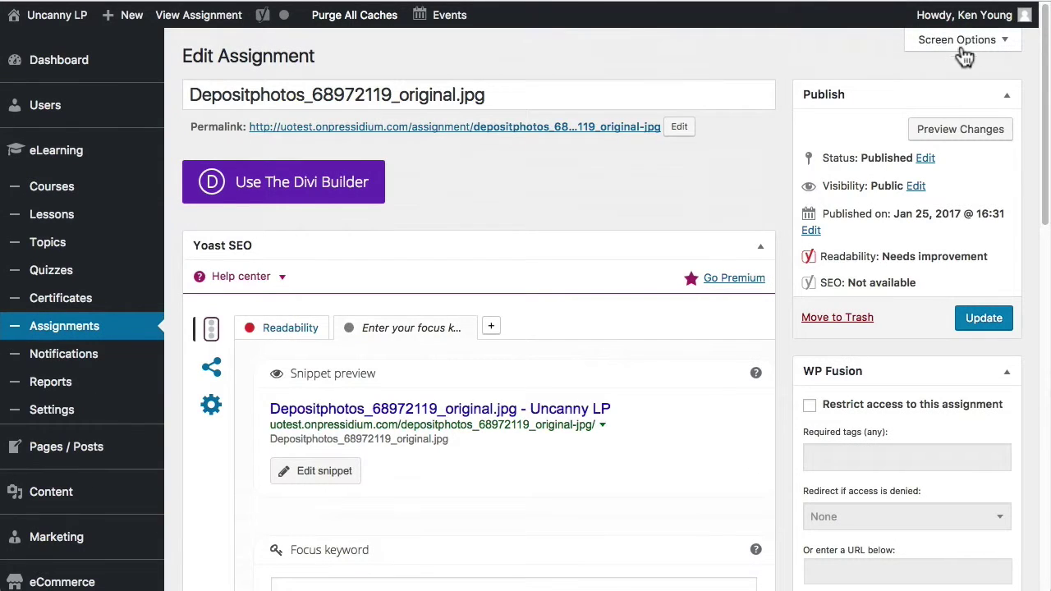
# Step: Enable the Comments box in the assignment editor's display options and go to that box
pyautogui.click(966, 40)
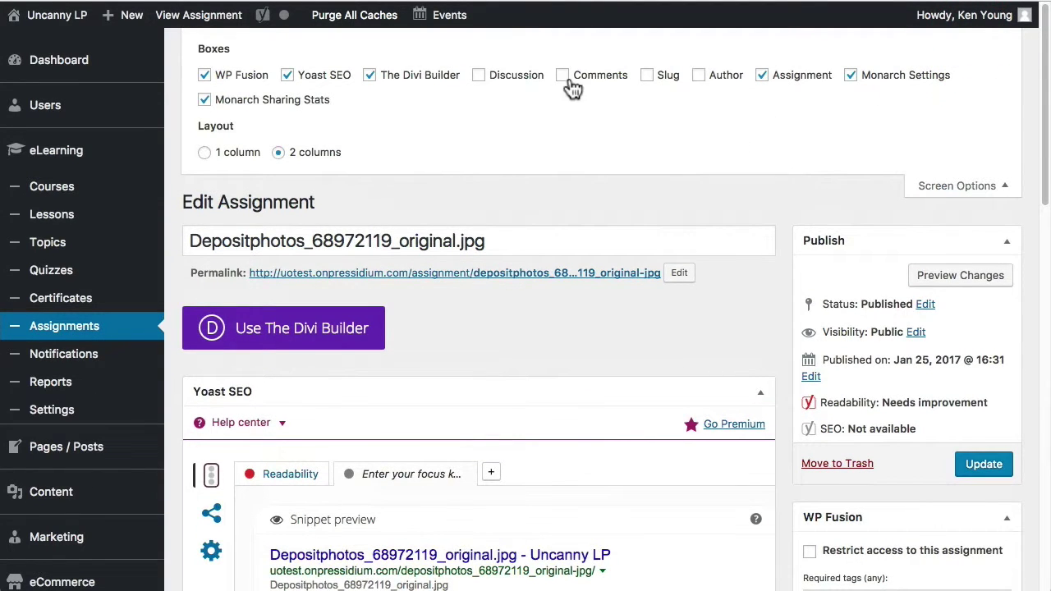
pyautogui.click(563, 75)
pyautogui.click(924, 187)
pyautogui.scroll(-5, 605, 296)
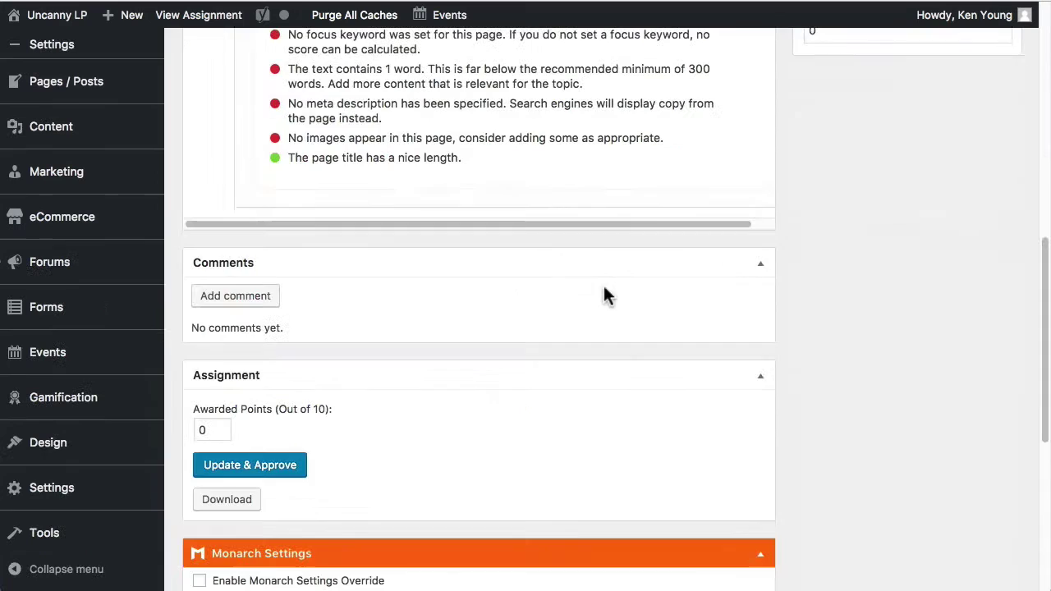
pyautogui.scroll(-2, 603, 296)
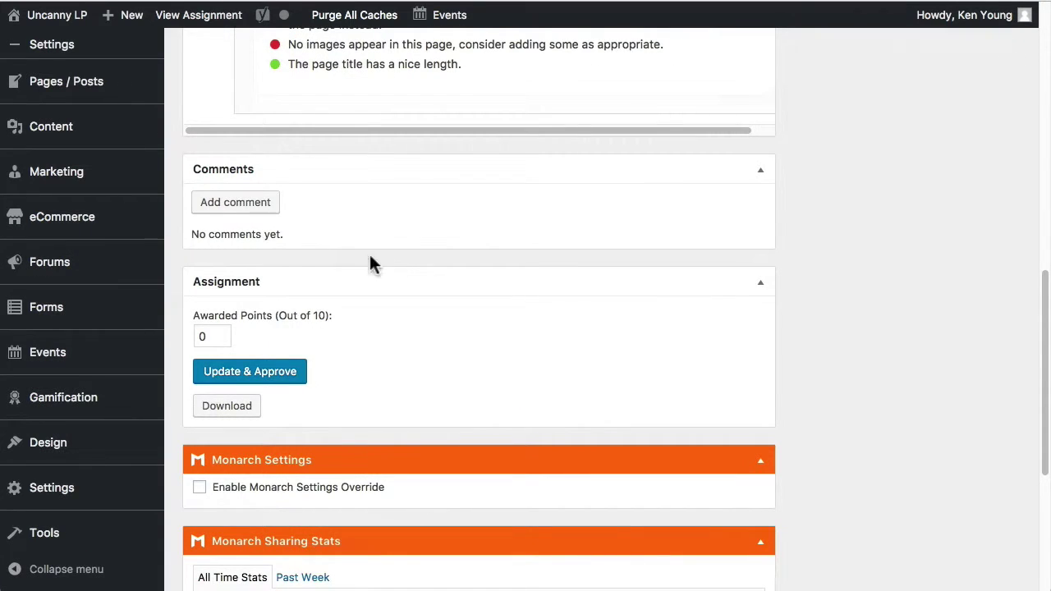
# Step: Add the comment "This looks great!" to the assignment
pyautogui.click(249, 203)
pyautogui.click(293, 305)
pyautogui.write('Th')
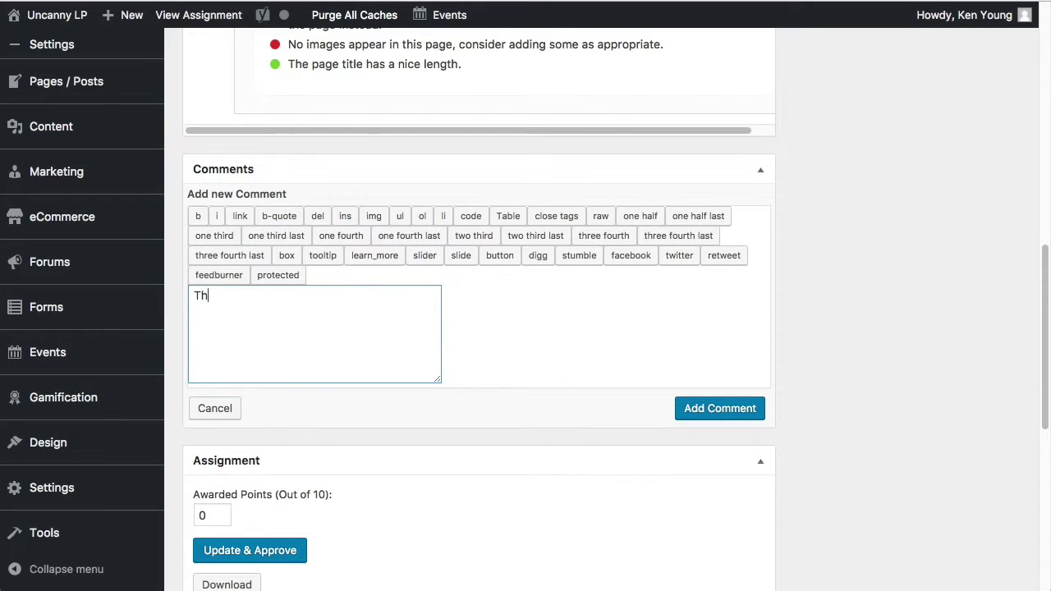
pyautogui.write('is looks great!')
pyautogui.click(696, 408)
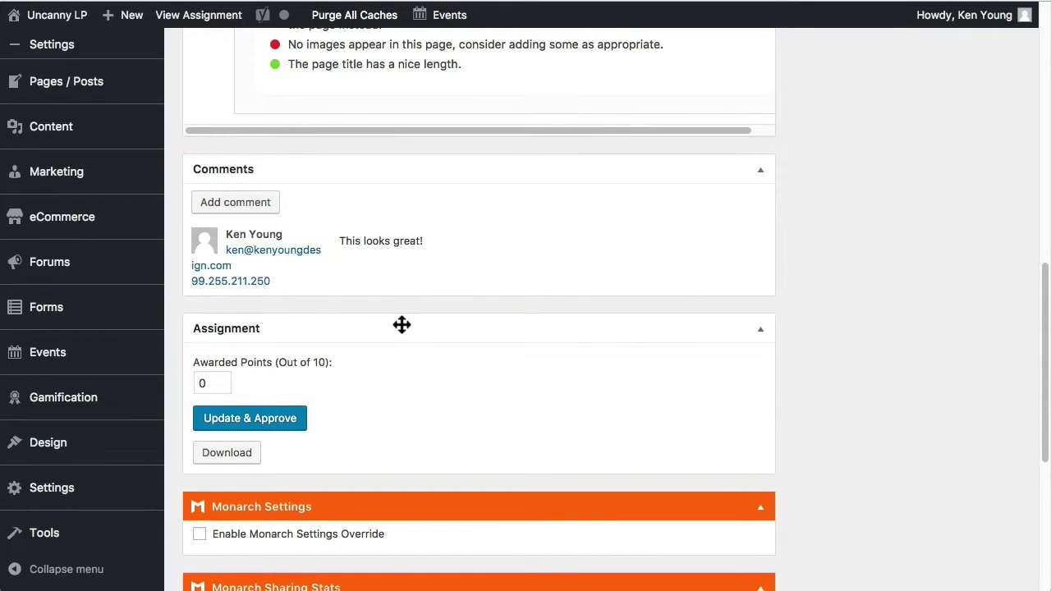
# Step: Set the assignment's awarded points to 9 and update and approve it
pyautogui.doubleClick(205, 383)
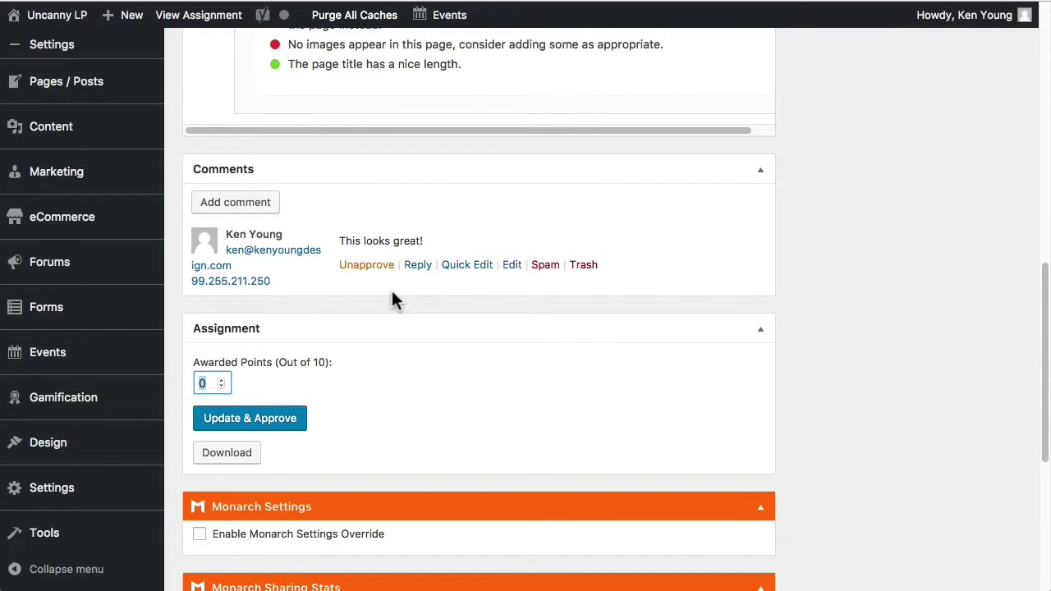
pyautogui.write('9')
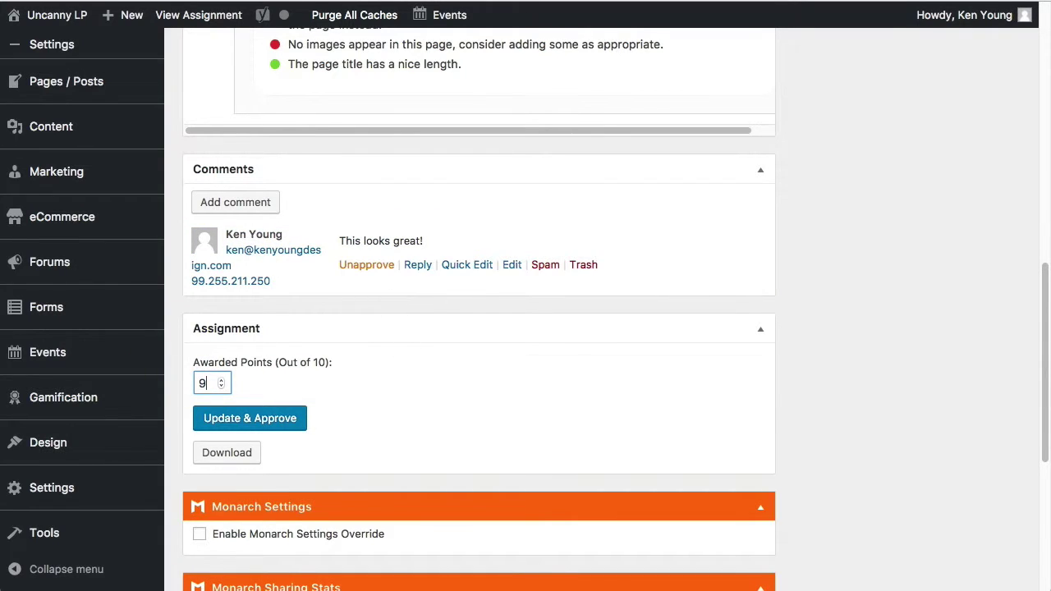
pyautogui.click(265, 419)
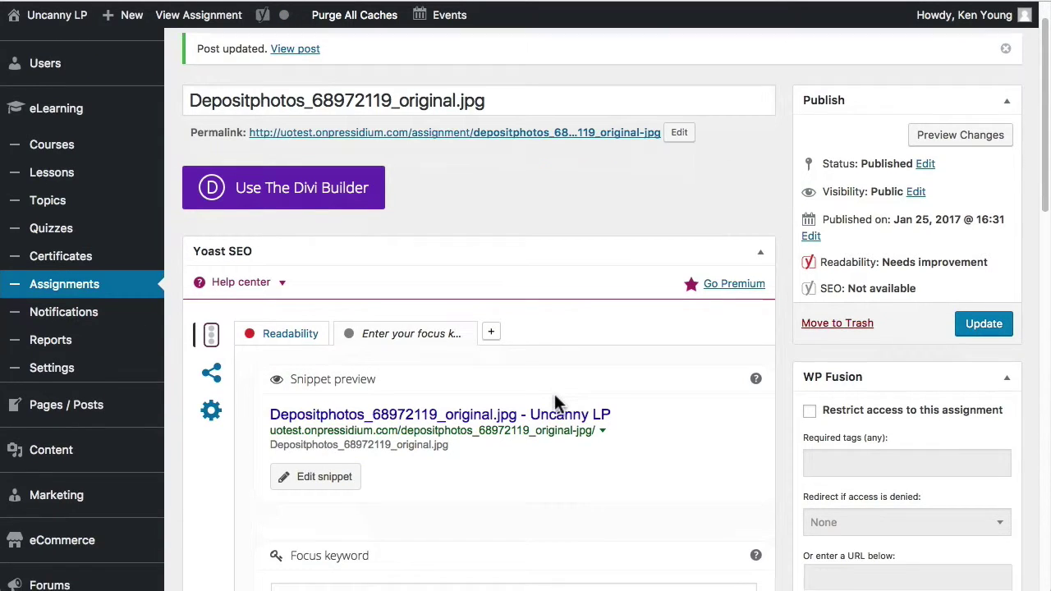
# Step: Open the site's users list and switch to the account of the learner who submitted the assignment
pyautogui.scroll(-3, 554, 393)
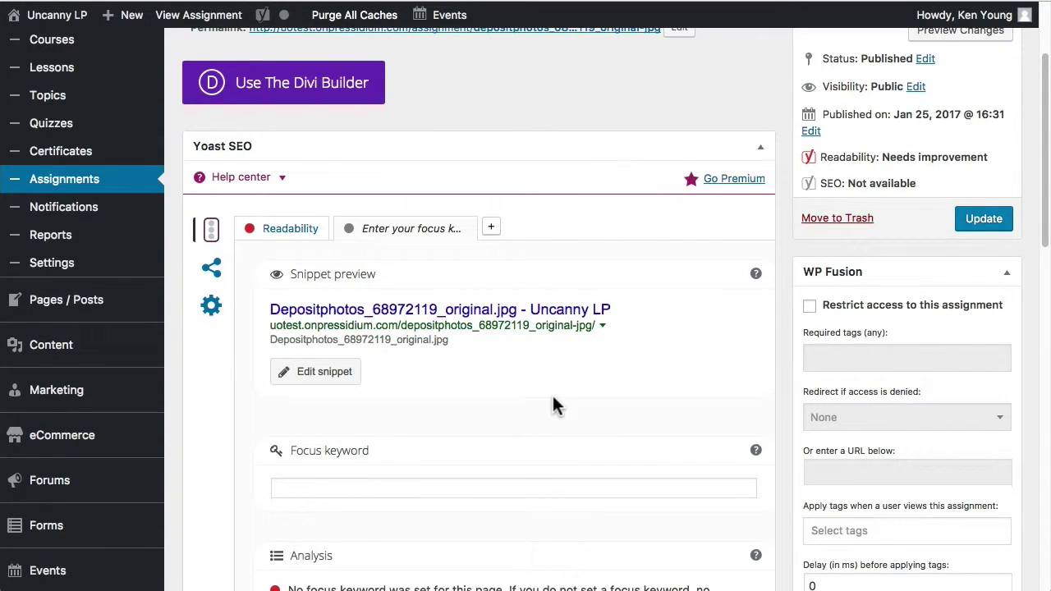
pyautogui.scroll(3, 82, 199)
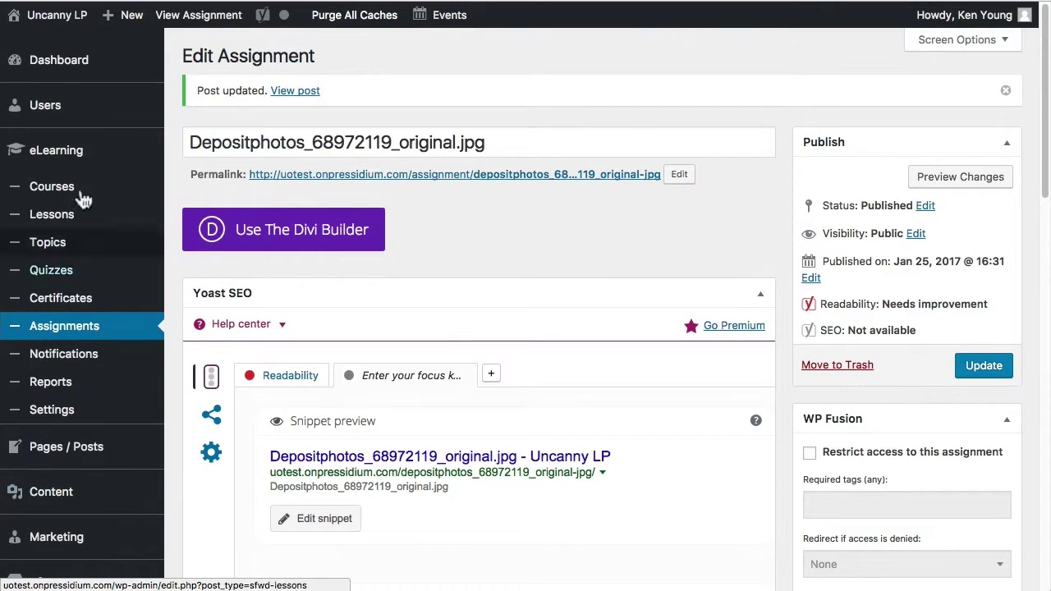
pyautogui.click(20, 108)
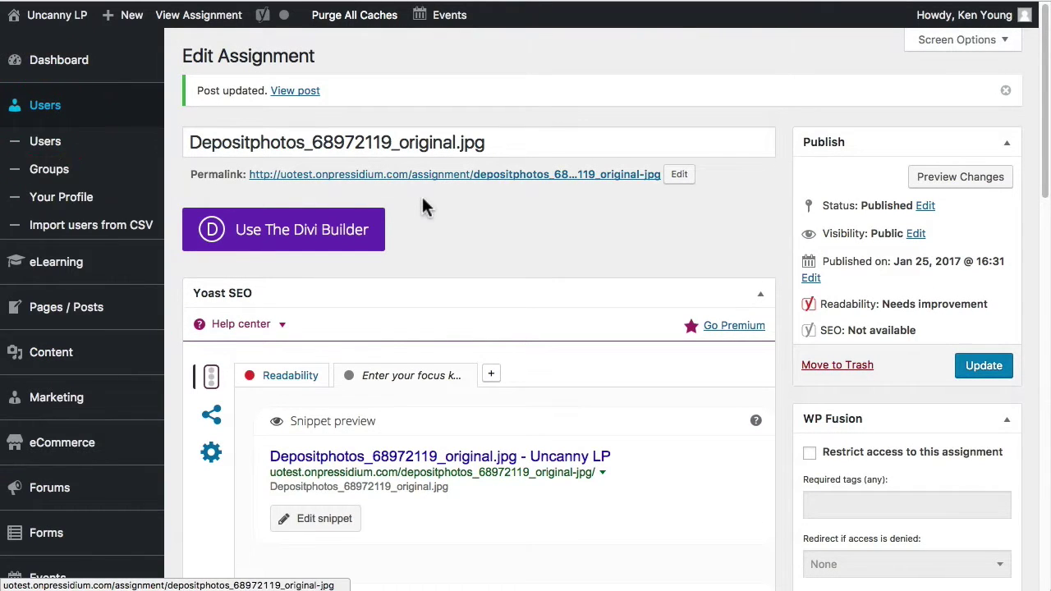
pyautogui.click(45, 143)
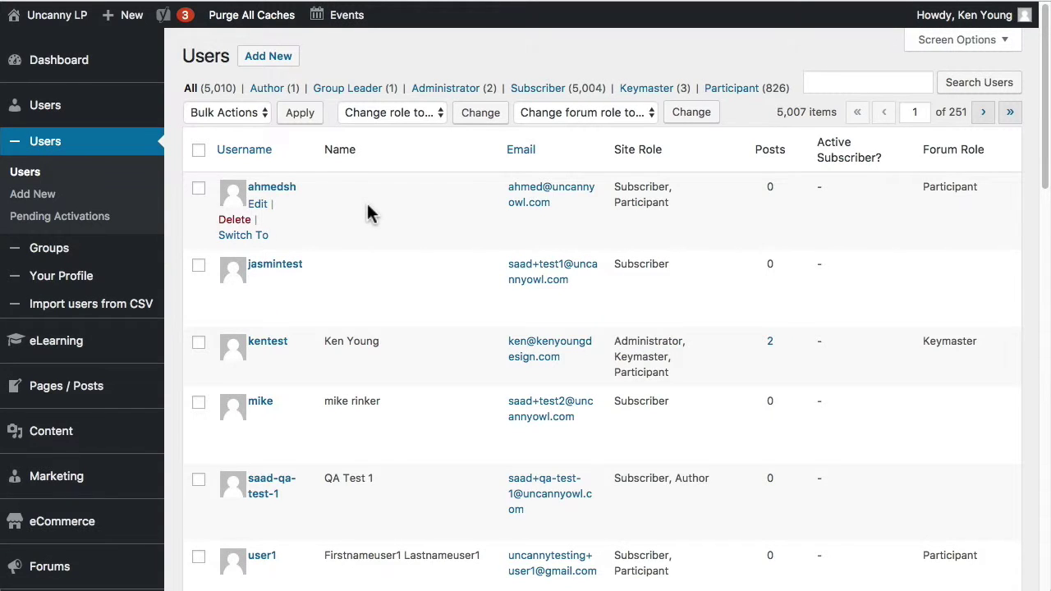
pyautogui.click(244, 235)
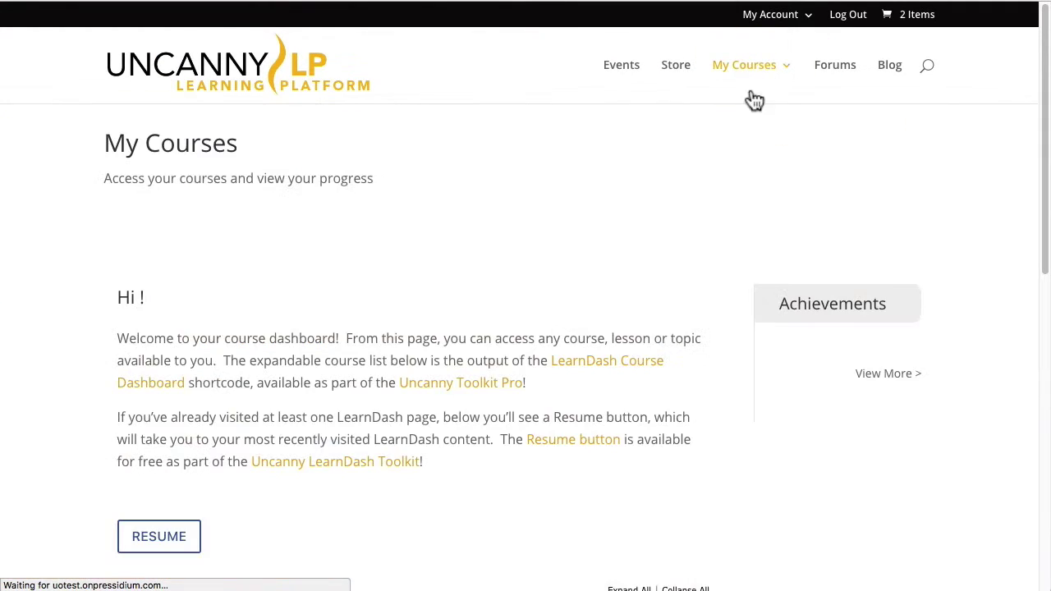
# Step: Expand Course for Screencast in the learner's course dashboard and open its Editor Example Lesson
pyautogui.scroll(-6, 382, 469)
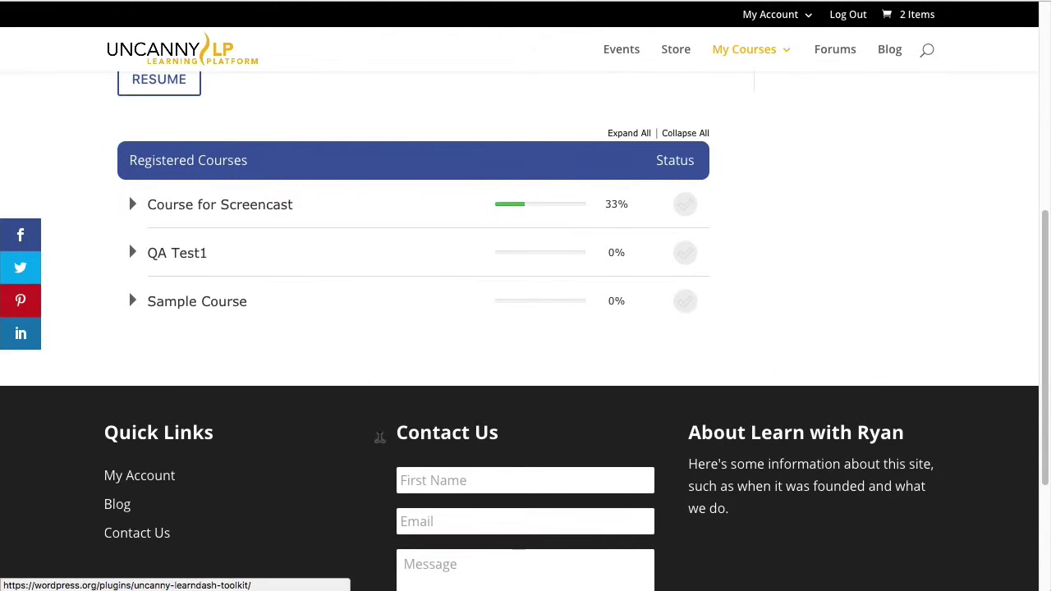
pyautogui.click(133, 204)
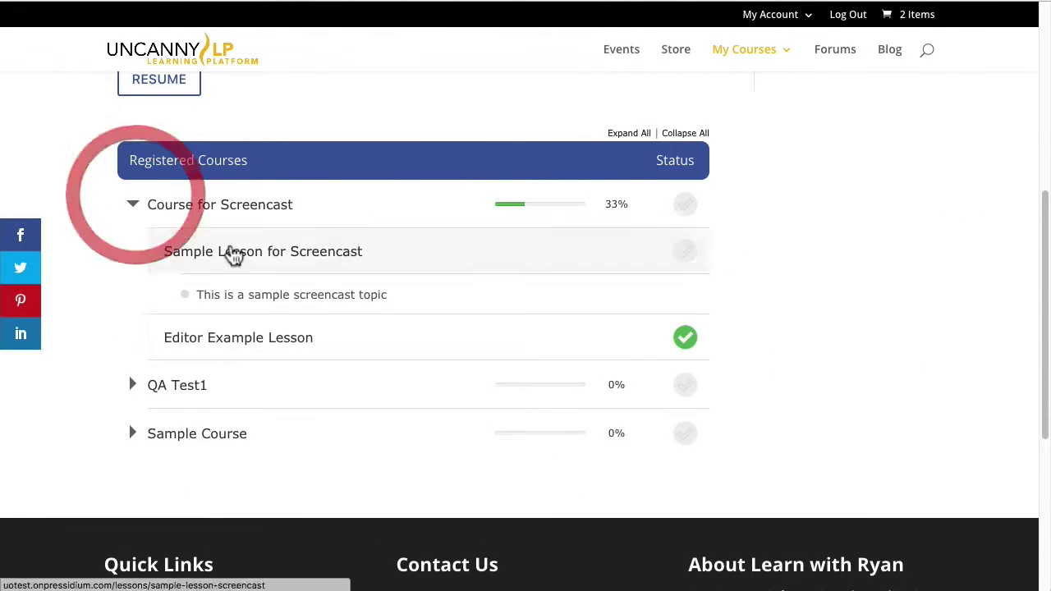
pyautogui.click(258, 339)
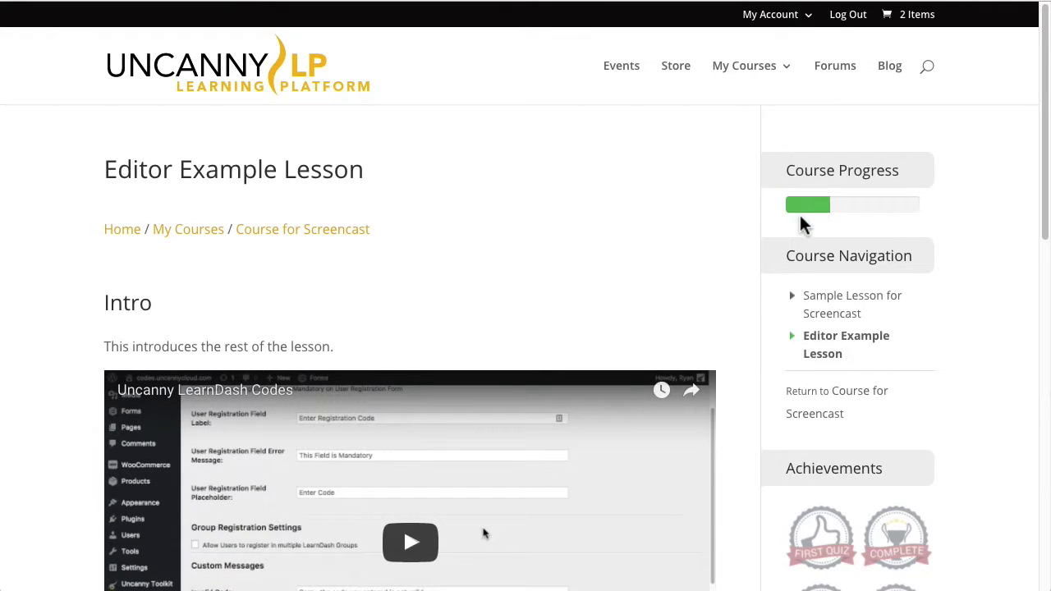
# Step: View the comments on the uploaded Depositphotos_68972119_original.jpg assignment, and return to the lesson page
pyautogui.scroll(-6, 704, 252)
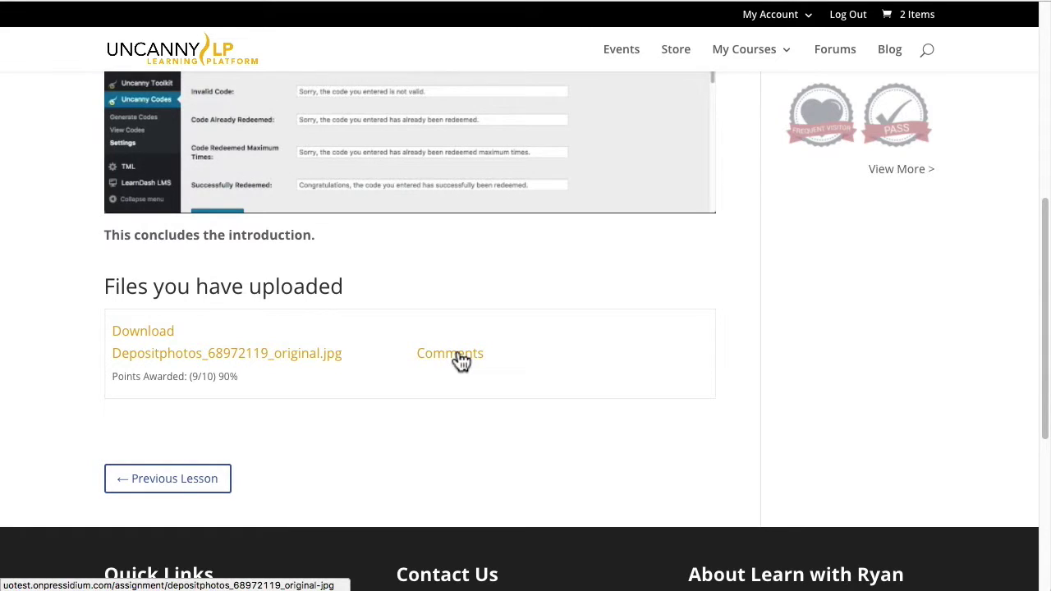
pyautogui.click(461, 362)
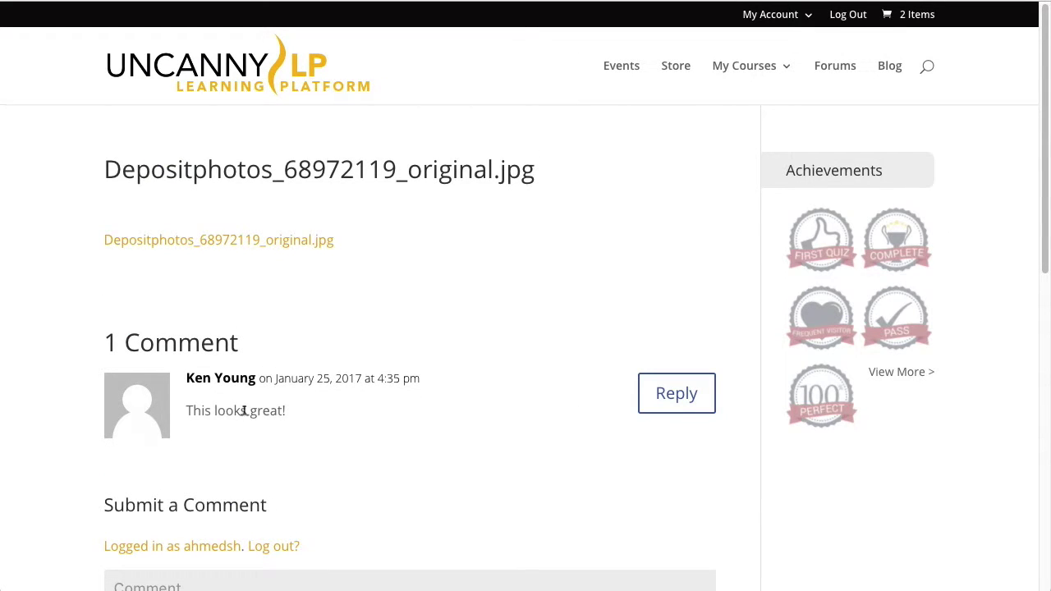
pyautogui.click(20, 5)
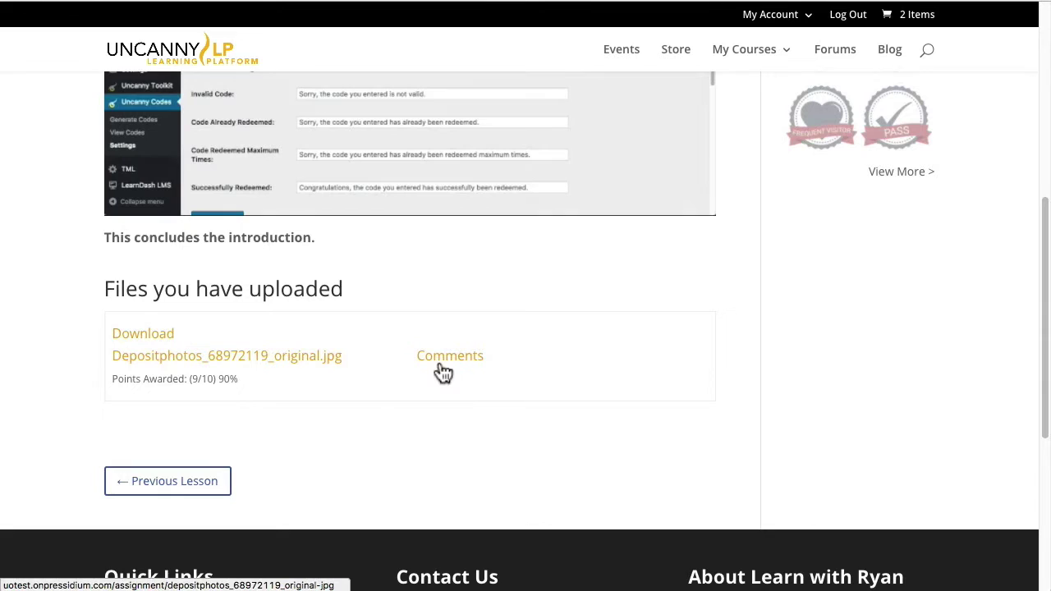
# Step: Highlight the assignment's Points Awarded line in the uploaded files section, and return to the beginning of the lesson
pyautogui.moveTo(110, 379); pyautogui.dragTo(246, 382)
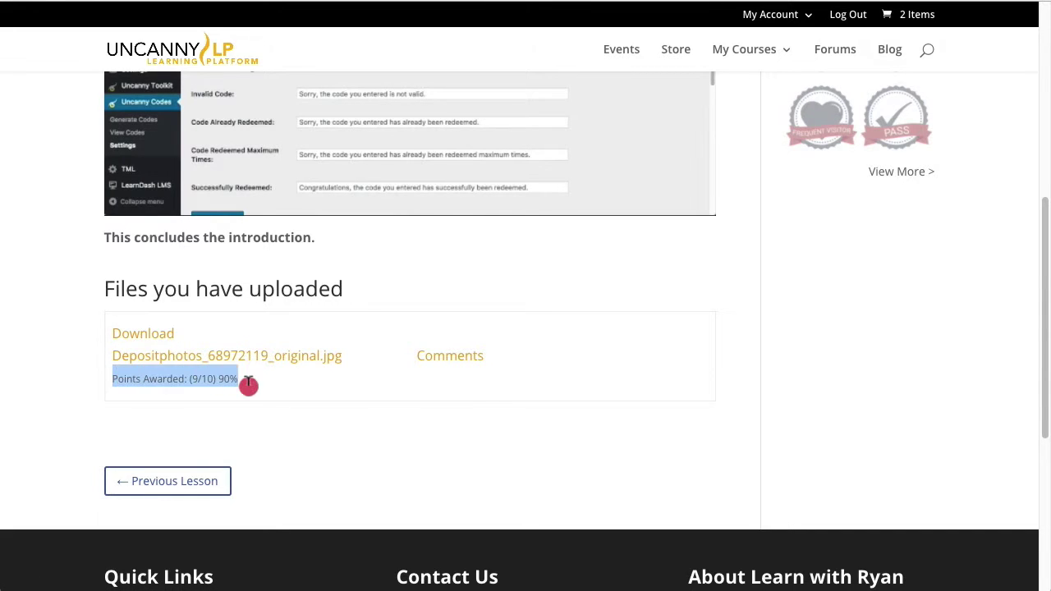
pyautogui.click(277, 402)
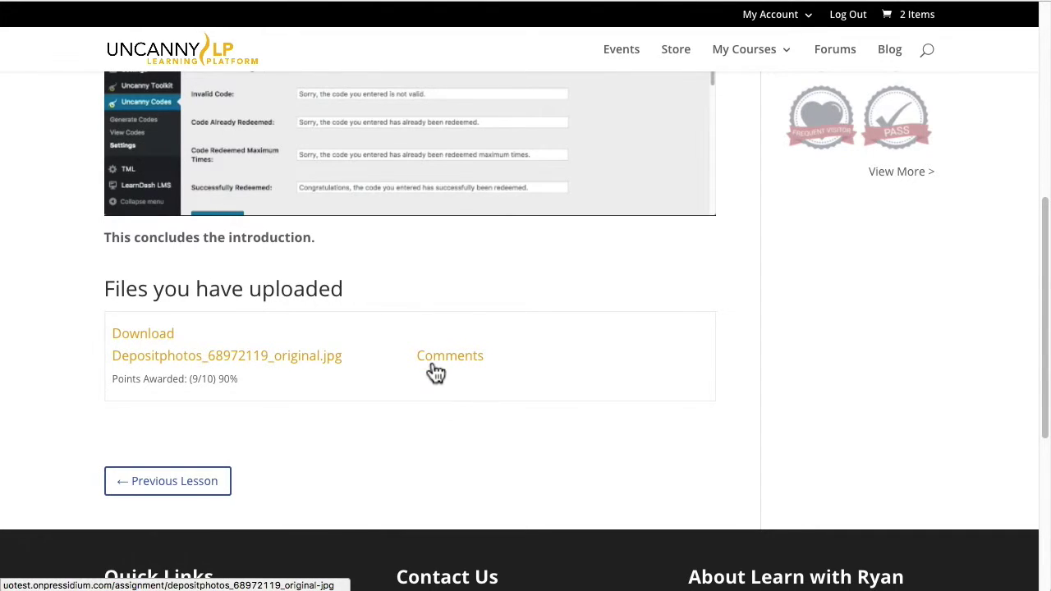
pyautogui.scroll(1, 319, 435)
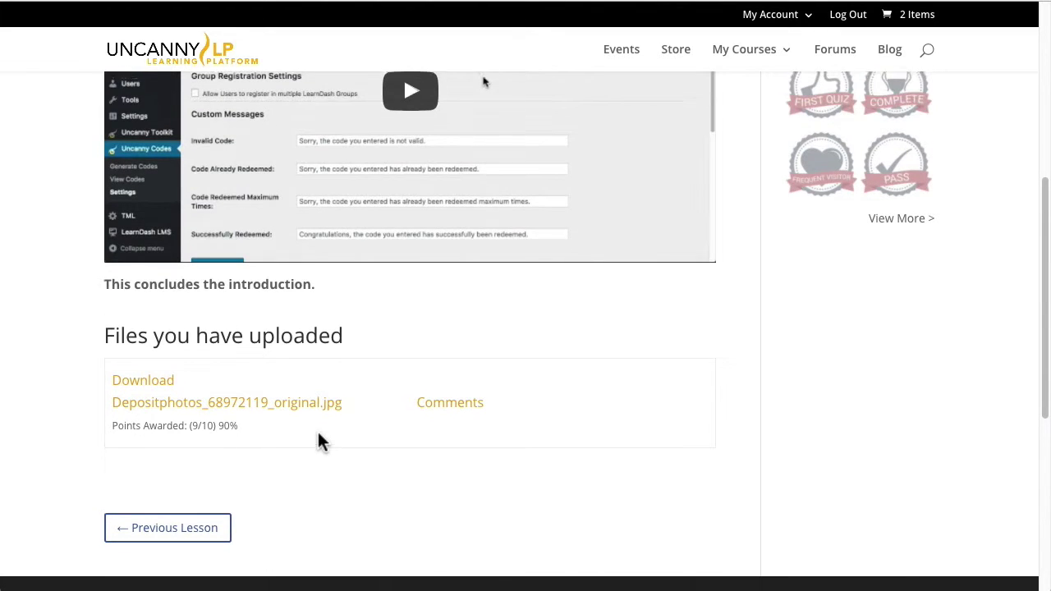
pyautogui.scroll(10, 319, 440)
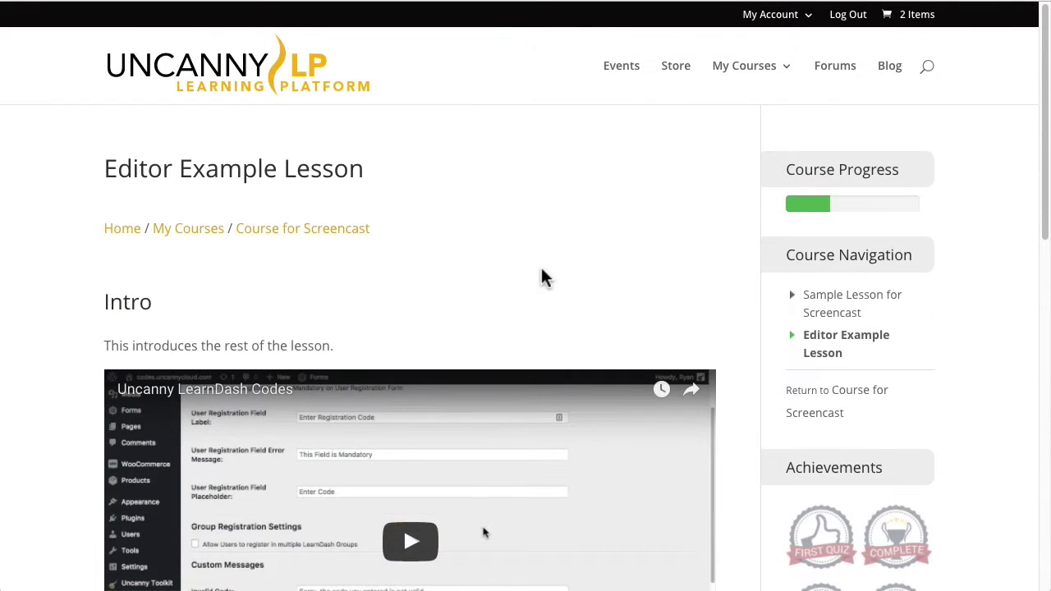